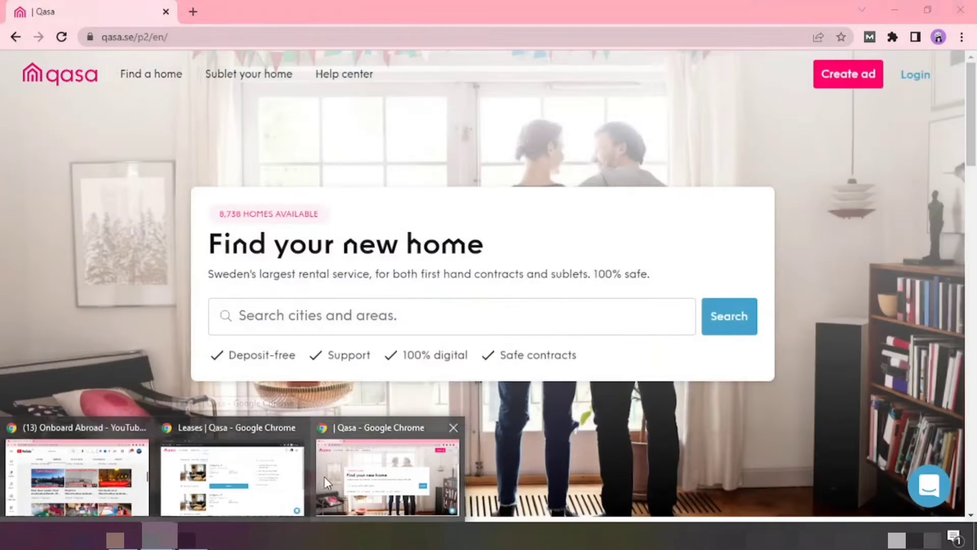
Step: Switch to the browser window showing the Qasa home page and open the site's login page
left_click(336, 475)
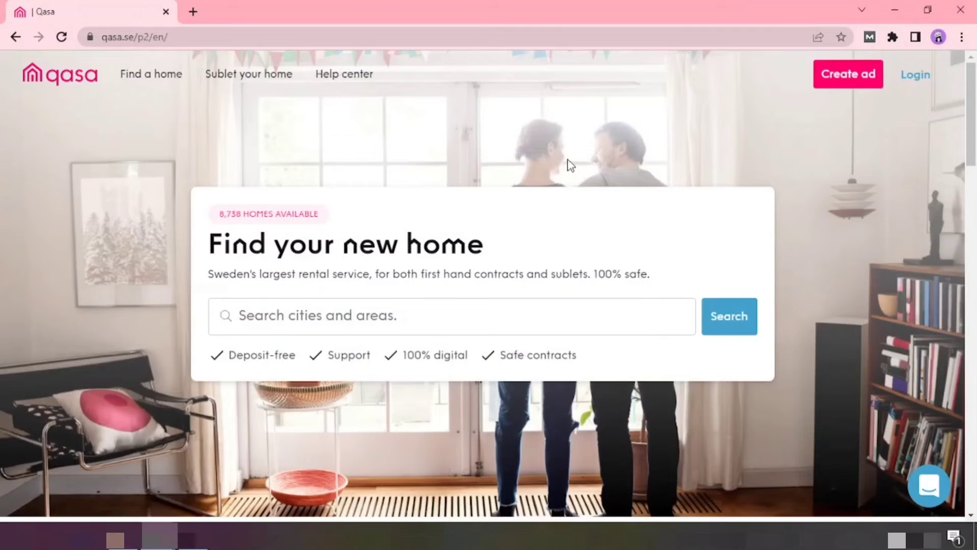
left_click(182, 38)
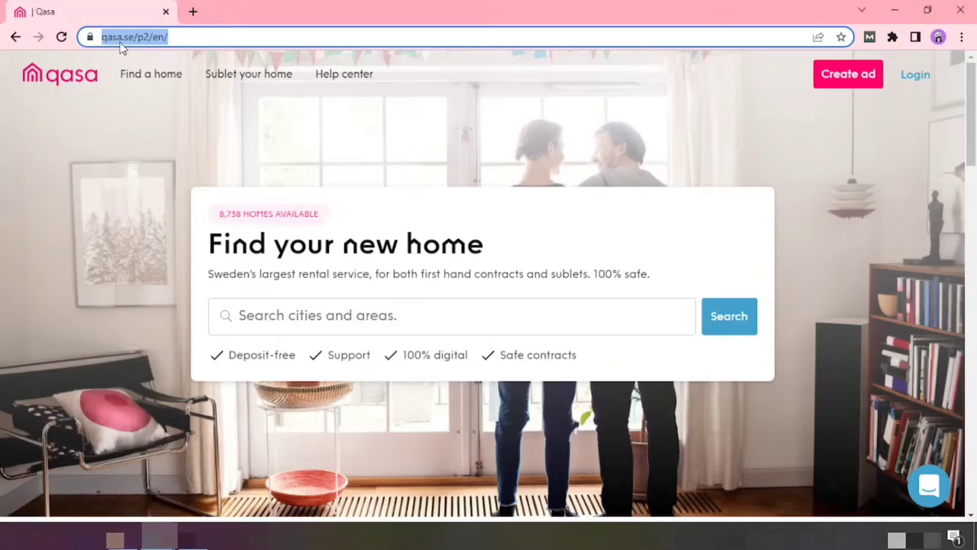
left_click(169, 37)
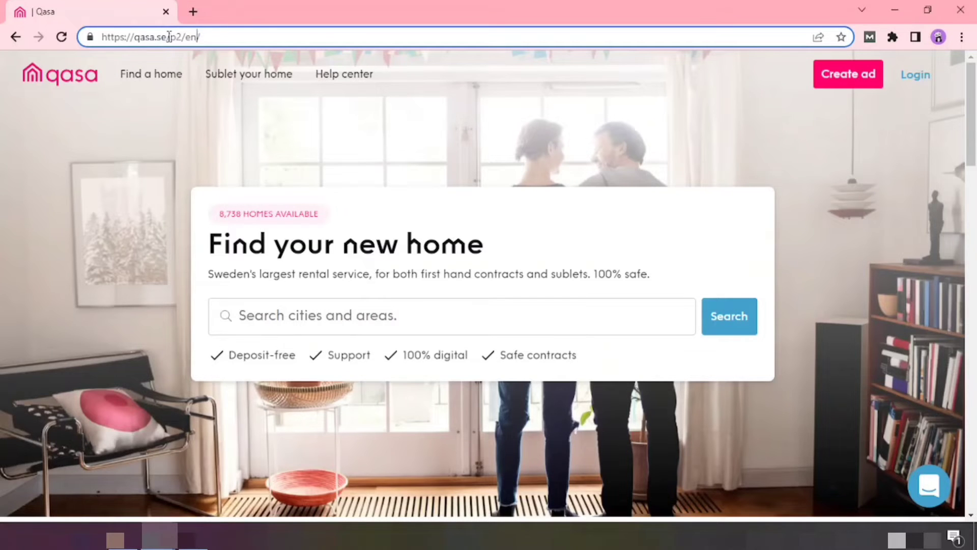
left_click_drag(184, 37, 184, 36)
left_click(196, 37)
left_click(916, 79)
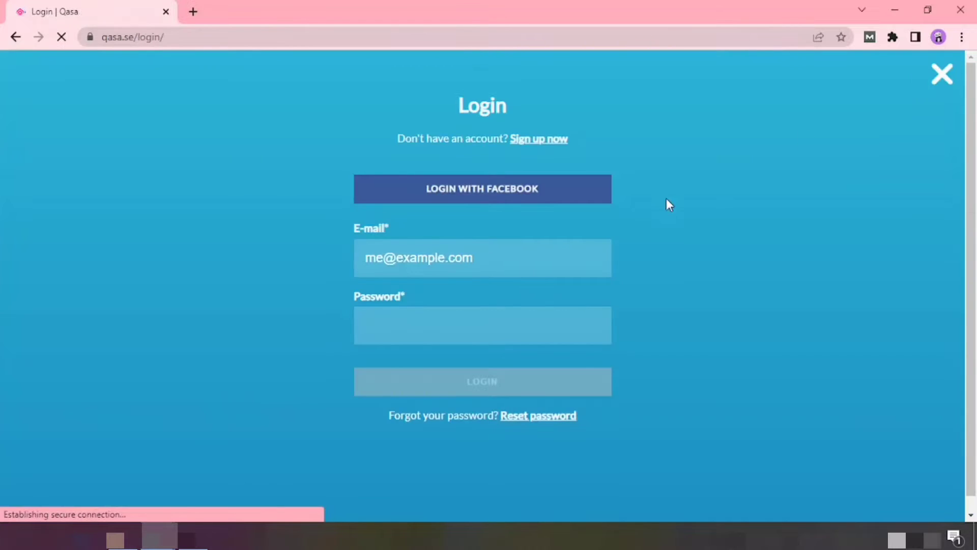
Step: Look over the registration form with the option to find a place to rent, and return to the login page
left_click(497, 247)
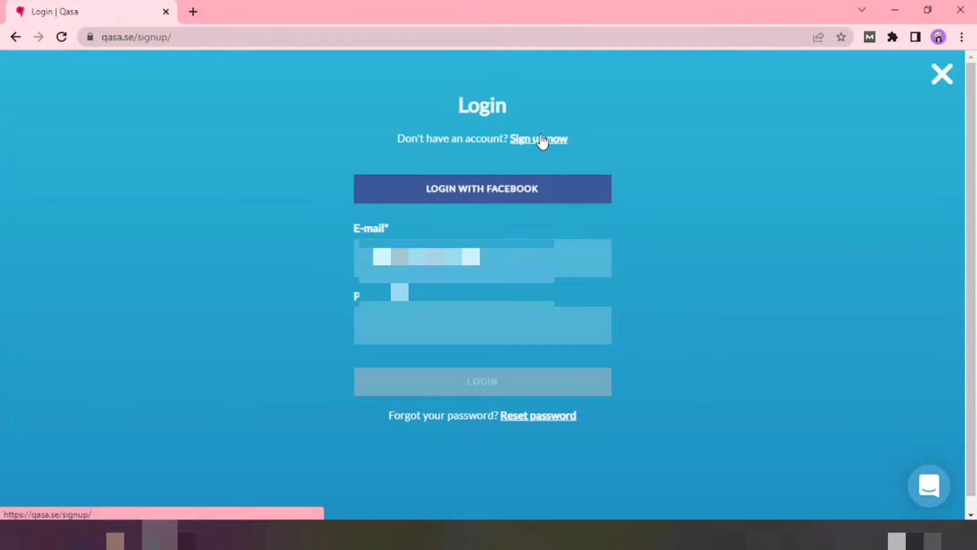
left_click(543, 139)
left_click(459, 212)
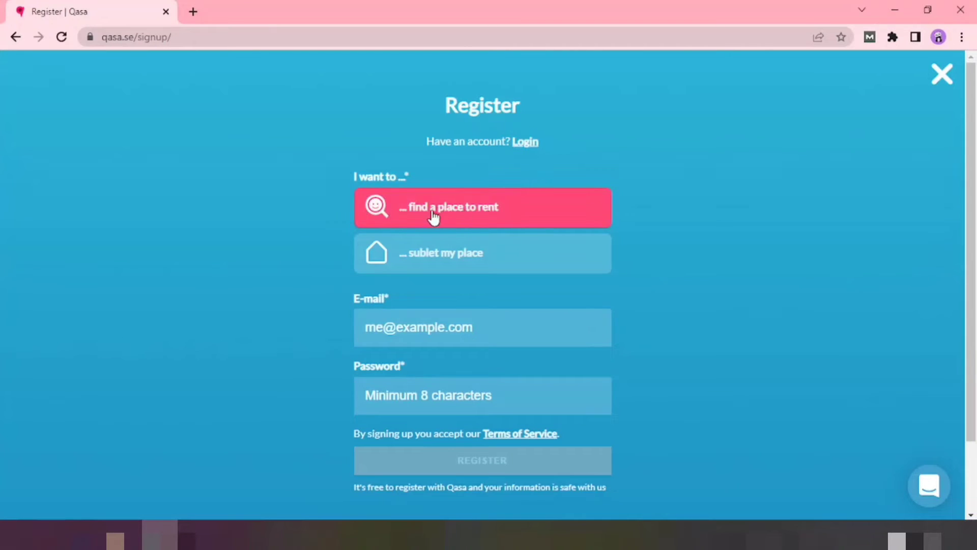
scroll(496, 220, "down", 1)
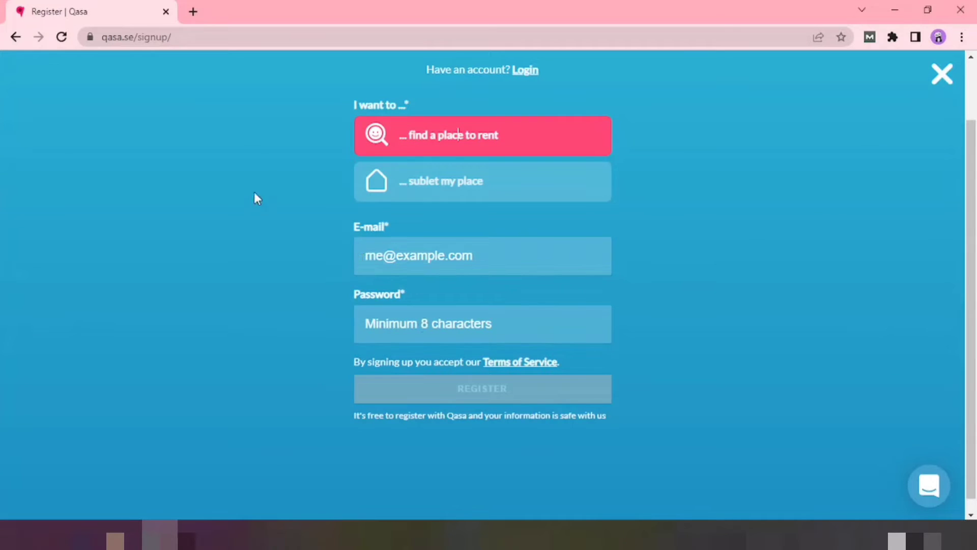
left_click(16, 37)
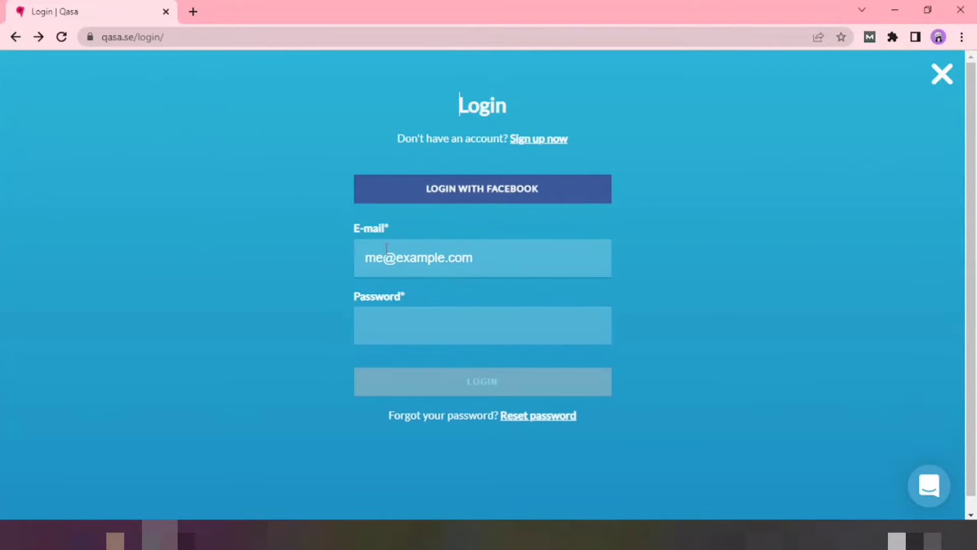
Step: Log in to the account with its e-mail address and password
left_click(418, 264)
left_click(438, 296)
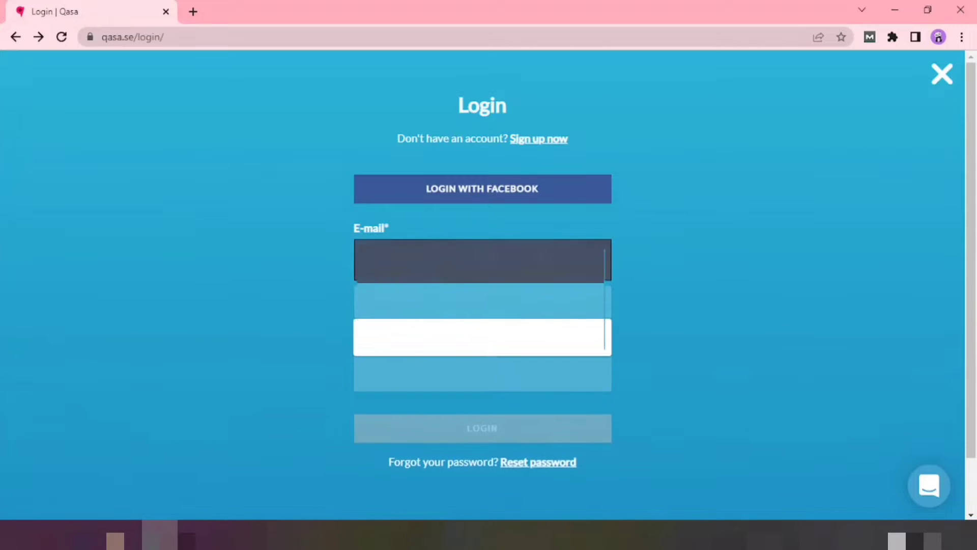
key("Return")
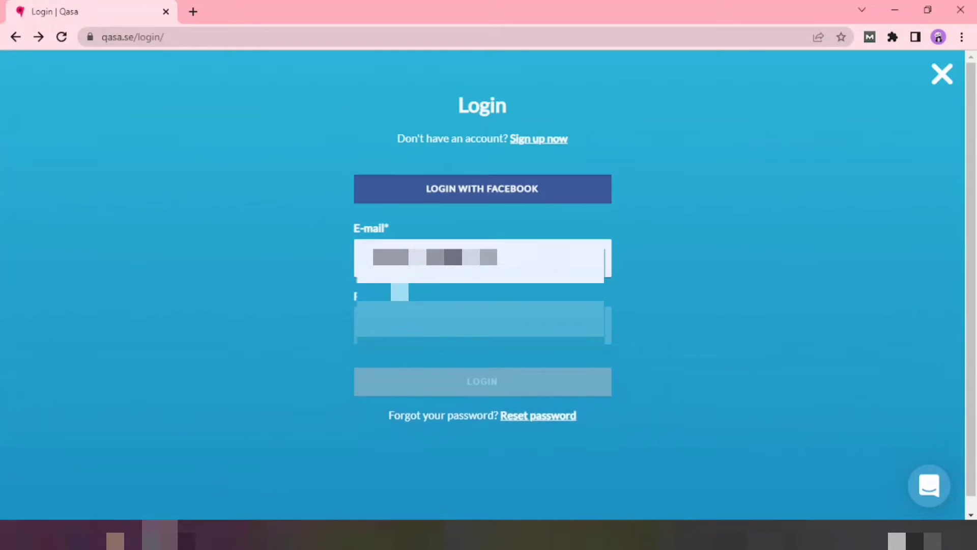
key("Tab")
type("••••••••")
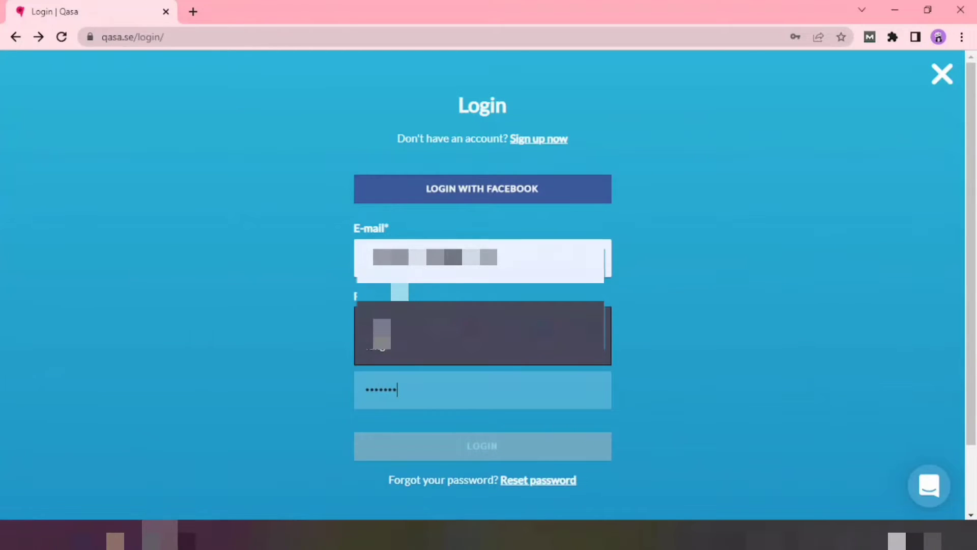
key("Tab")
key("Return")
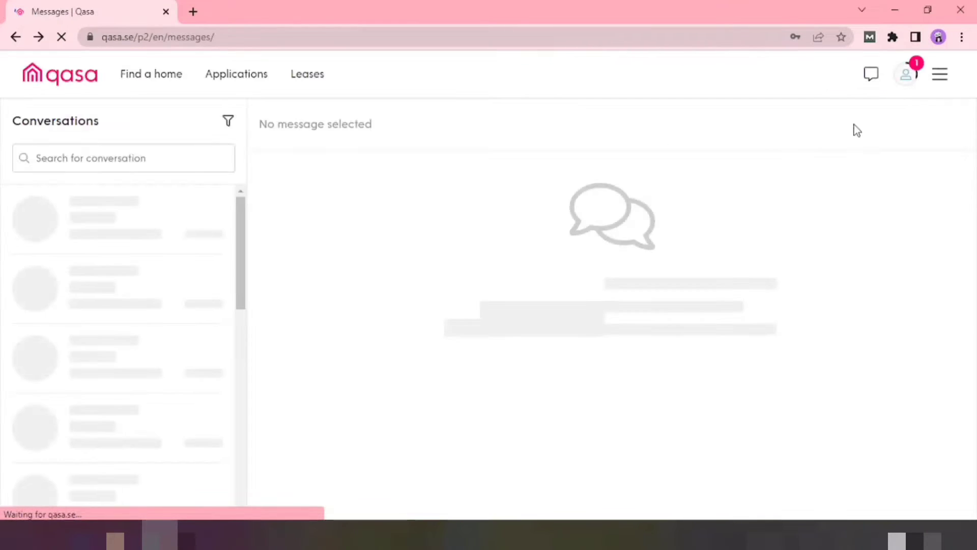
Step: Open the account's profile page and review the fields of its Intro section without saving anything
left_click(910, 74)
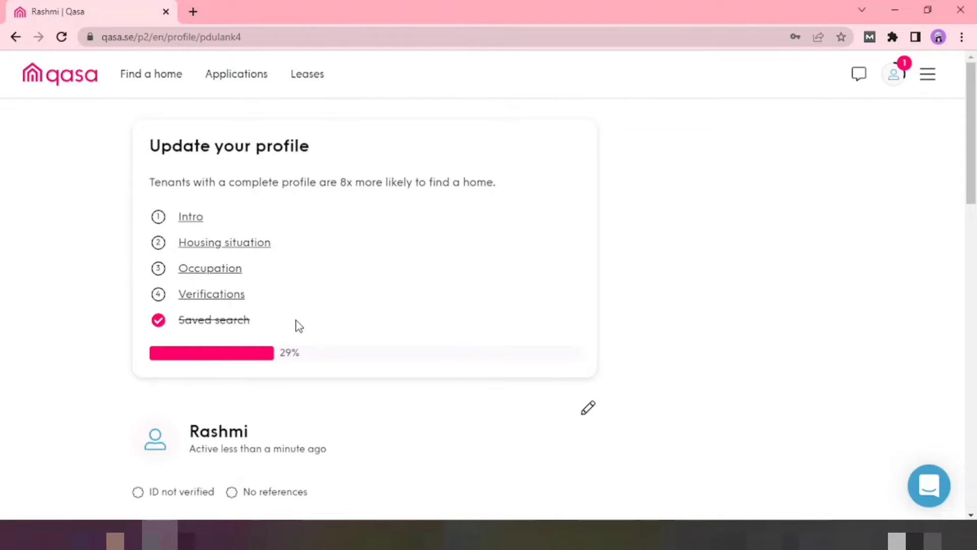
left_click_drag(306, 360, 280, 363)
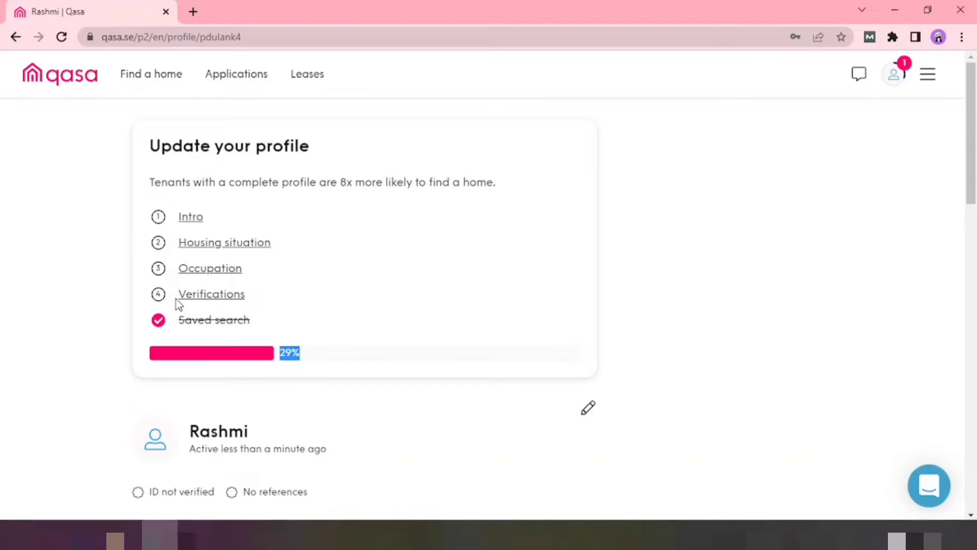
left_click(198, 217)
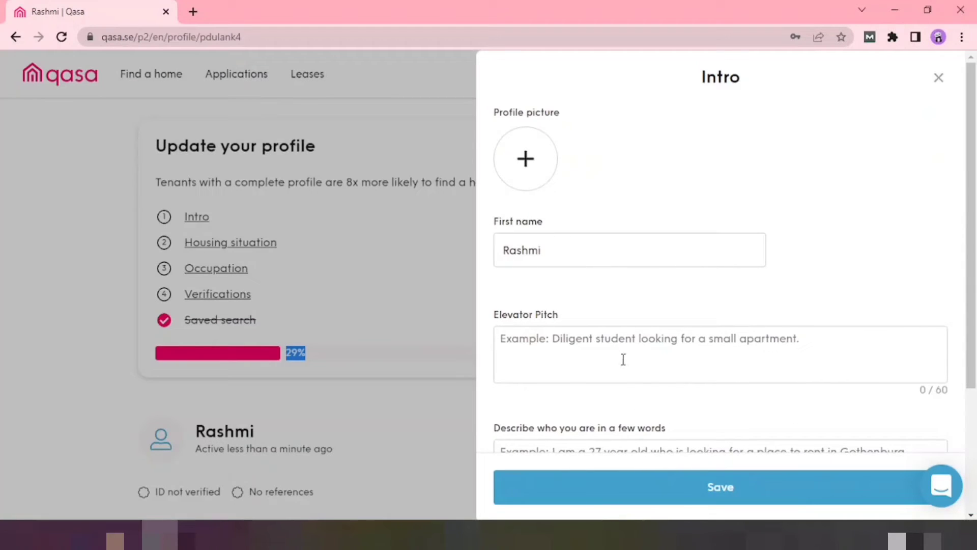
scroll(621, 357, "down", 2)
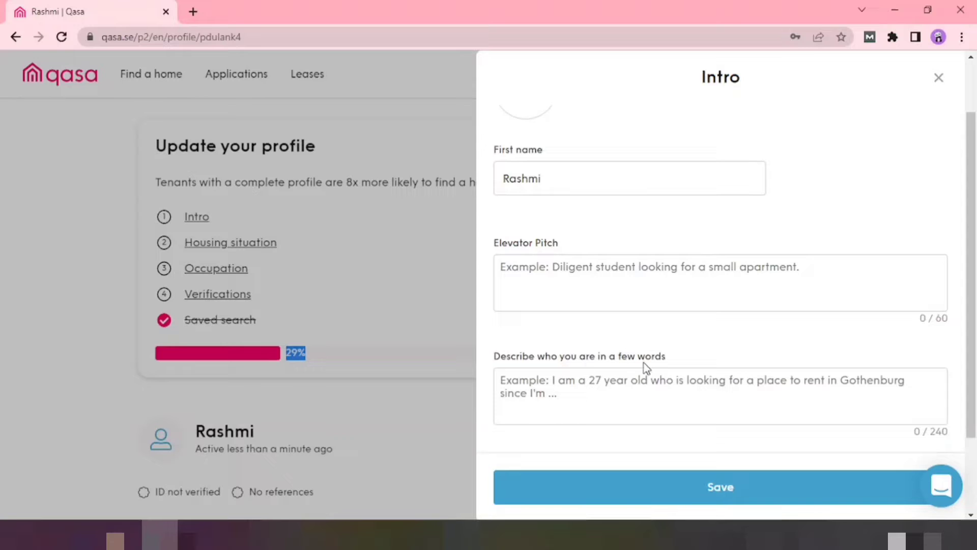
left_click(937, 81)
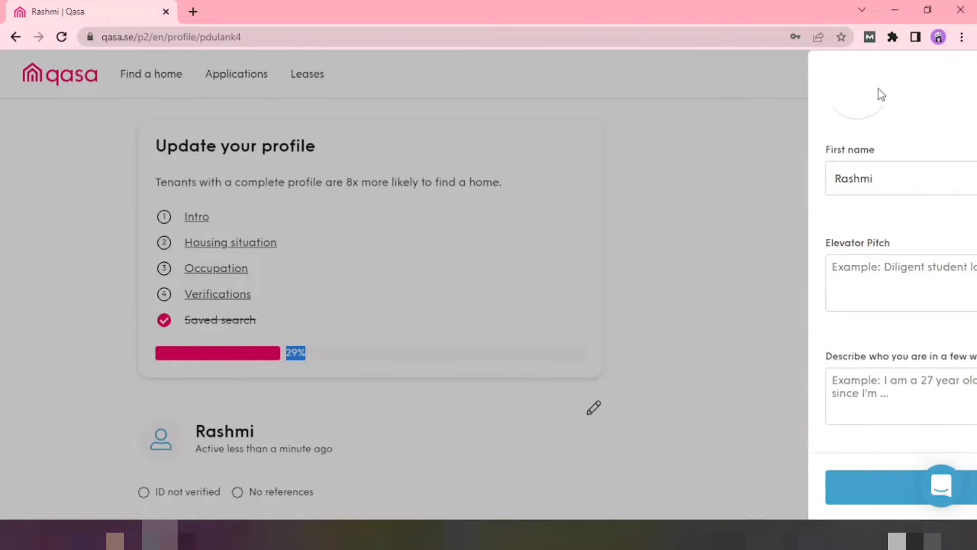
Step: Review the questions in the profile's Housing situation and Occupation sections, closing each without saving
left_click(243, 250)
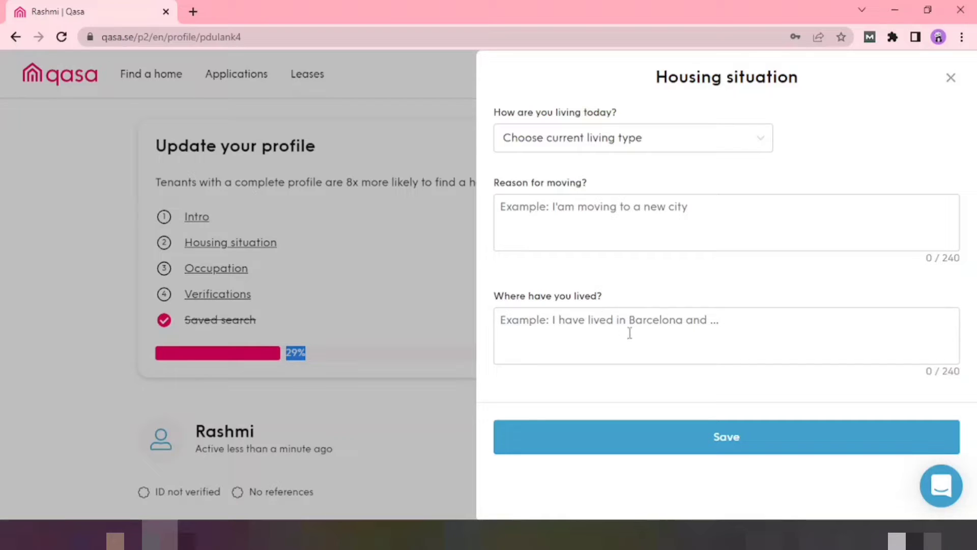
left_click(950, 80)
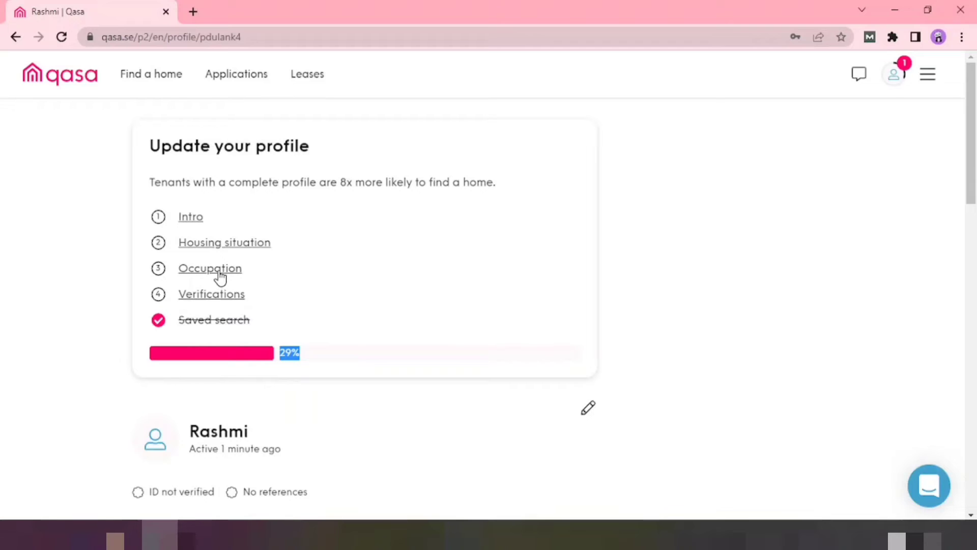
left_click(219, 274)
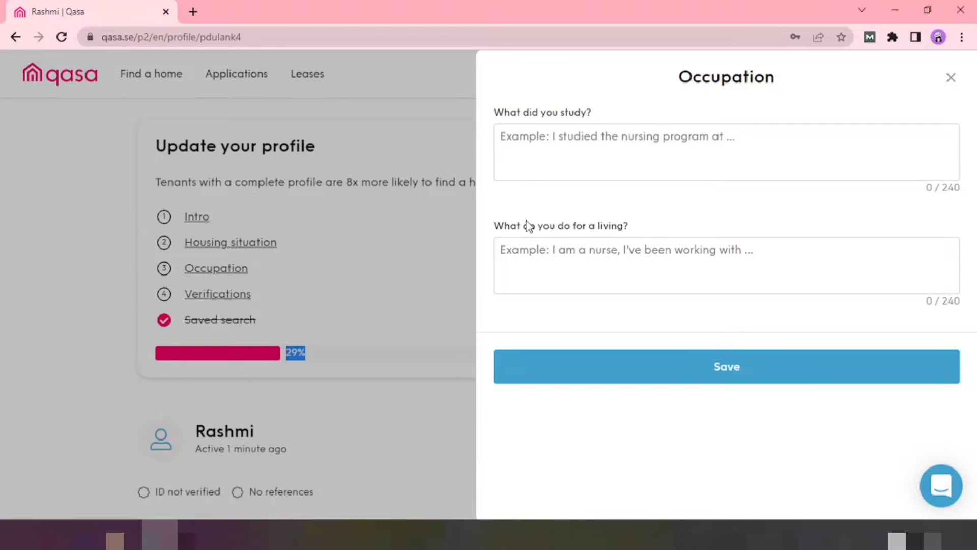
left_click_drag(524, 225, 623, 227)
left_click(607, 262)
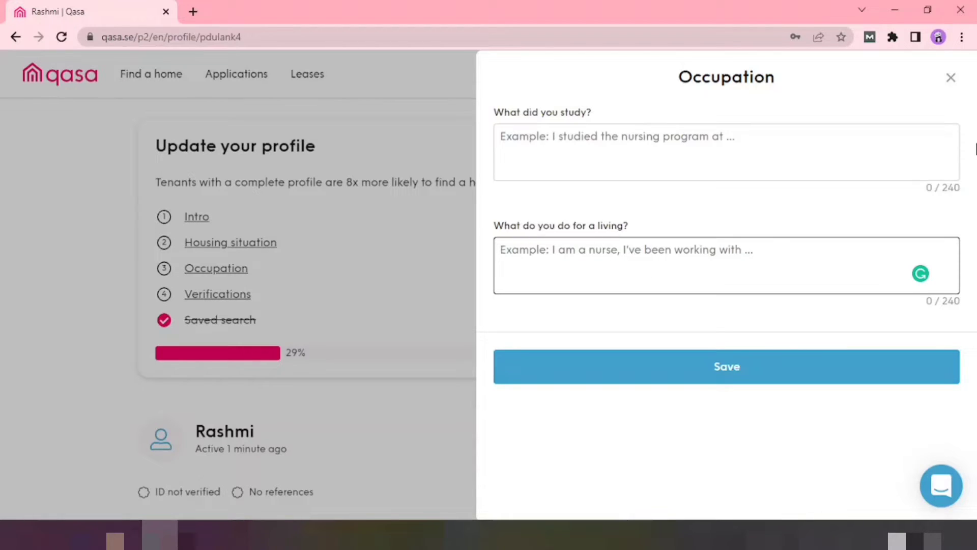
left_click(950, 79)
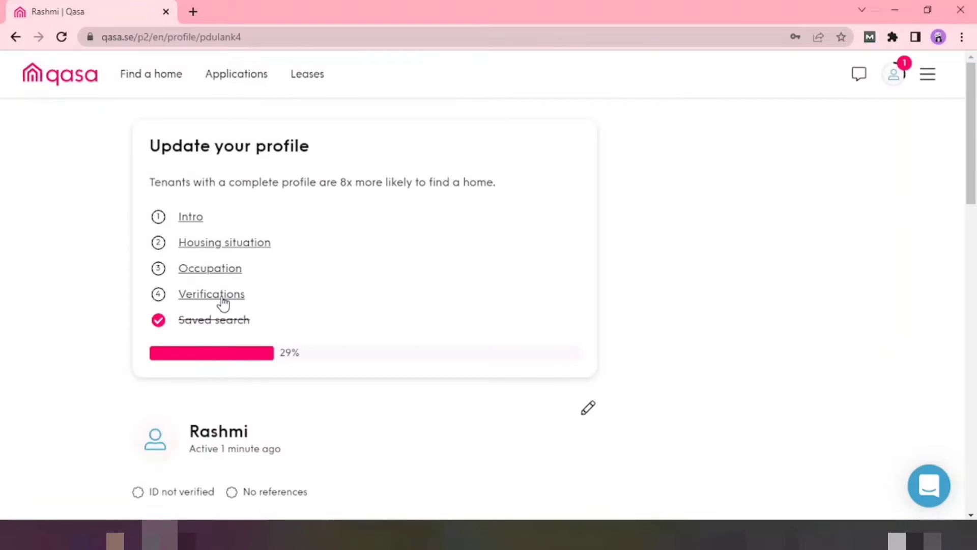
Step: Review the ID verification and references entries in the profile's Verifications section, and close it
left_click(222, 300)
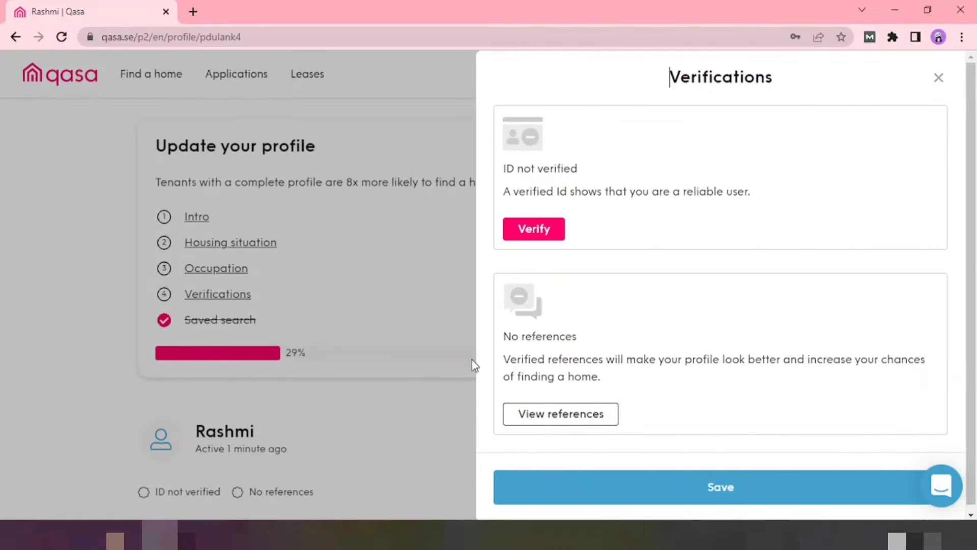
left_click_drag(504, 168, 585, 171)
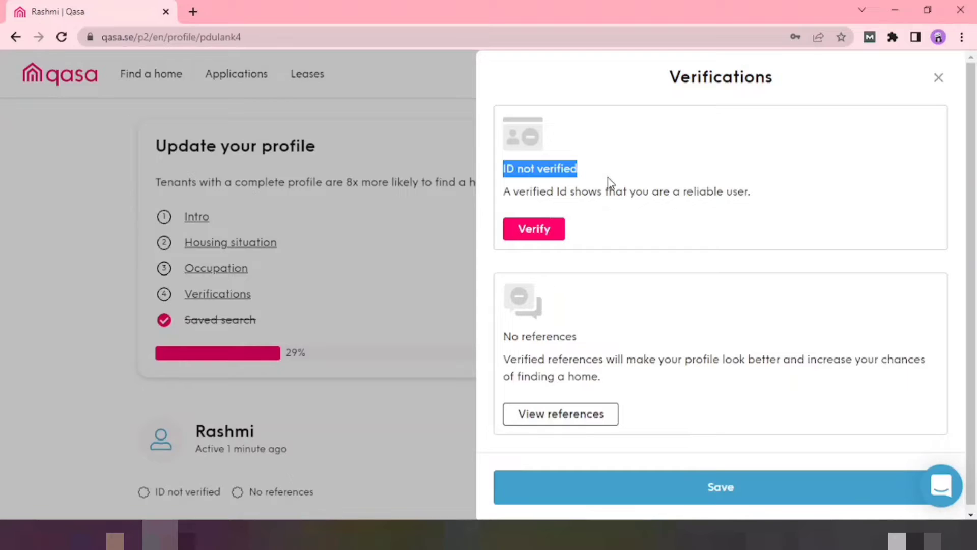
left_click(518, 189)
left_click_drag(503, 168, 585, 179)
left_click_drag(503, 336, 578, 336)
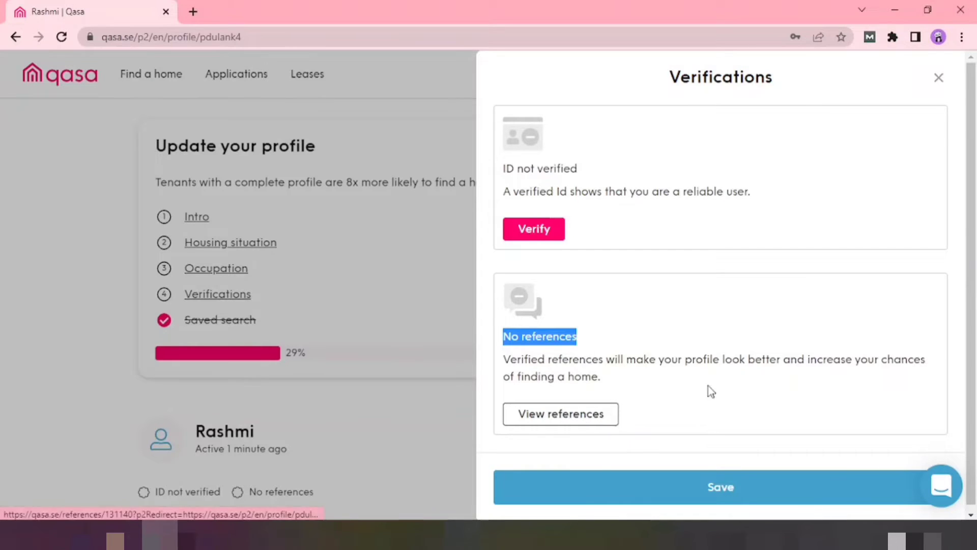
left_click(939, 78)
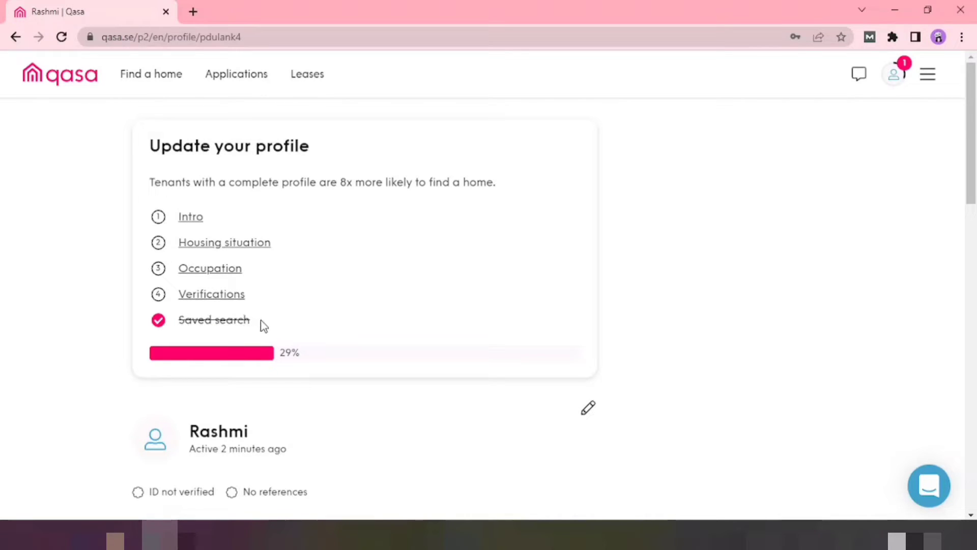
Step: Find the Saved search section on the profile page and open it for editing
scroll(389, 407, "down", 3)
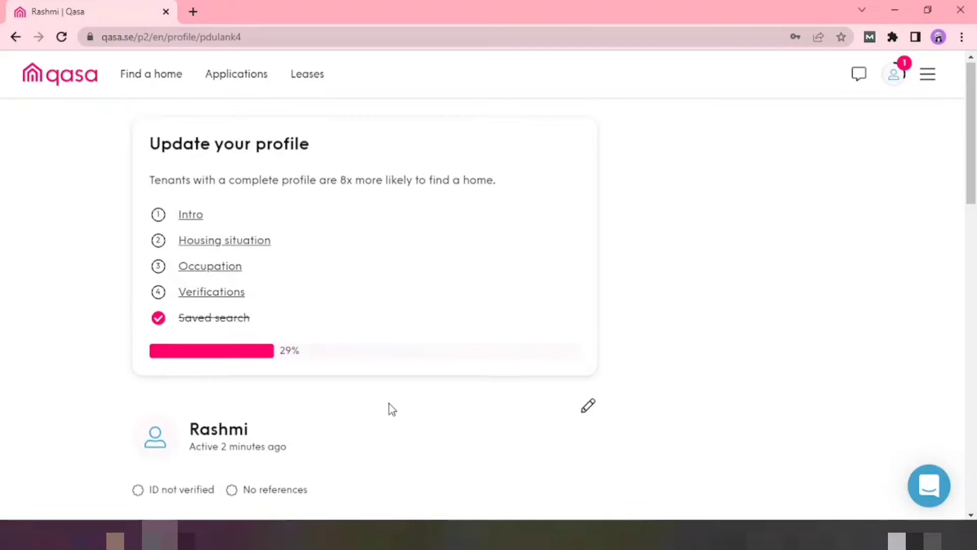
scroll(387, 403, "down", 4)
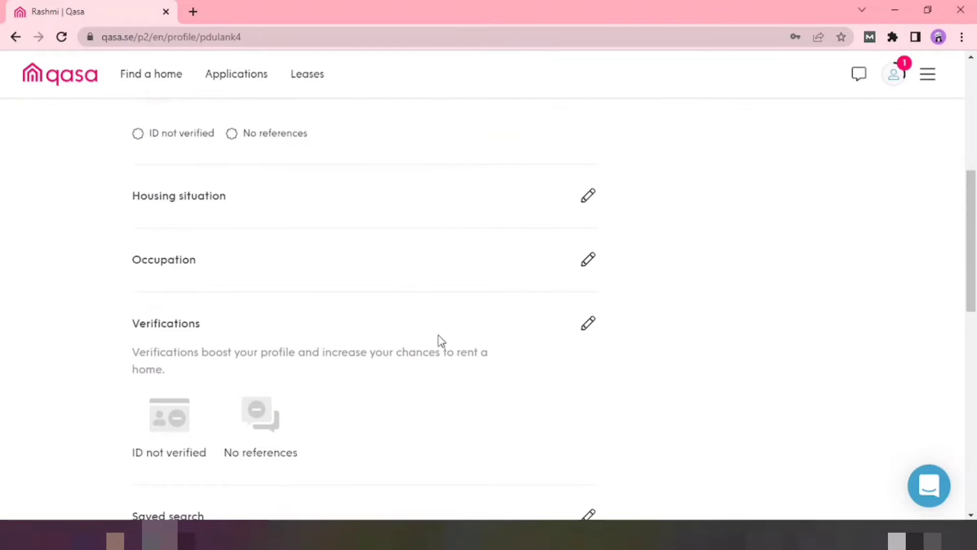
scroll(400, 392, "down", 5)
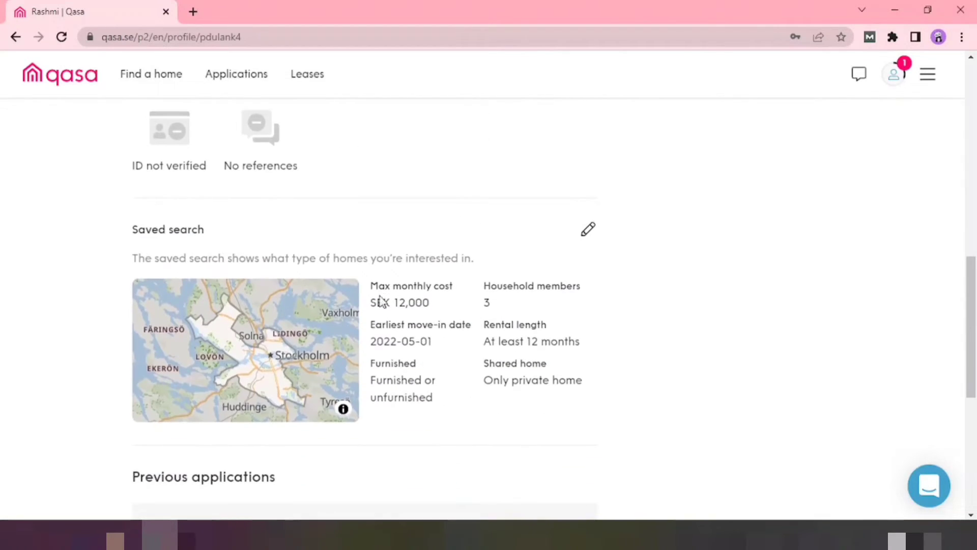
left_click_drag(138, 230, 198, 230)
left_click(382, 246)
left_click(588, 234)
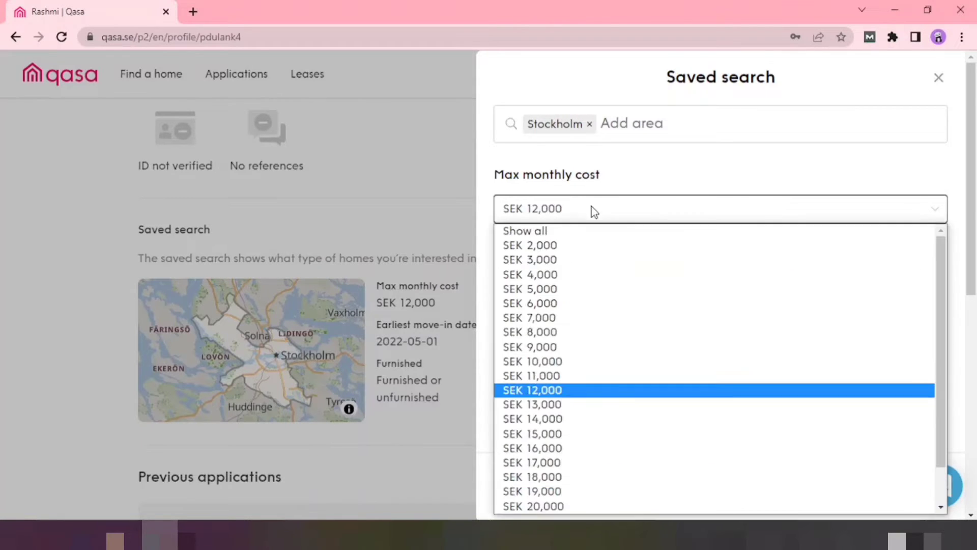
Step: Choose SEK 12,000 as the saved search's max monthly cost and 55 m² as its minimum size
left_click(592, 209)
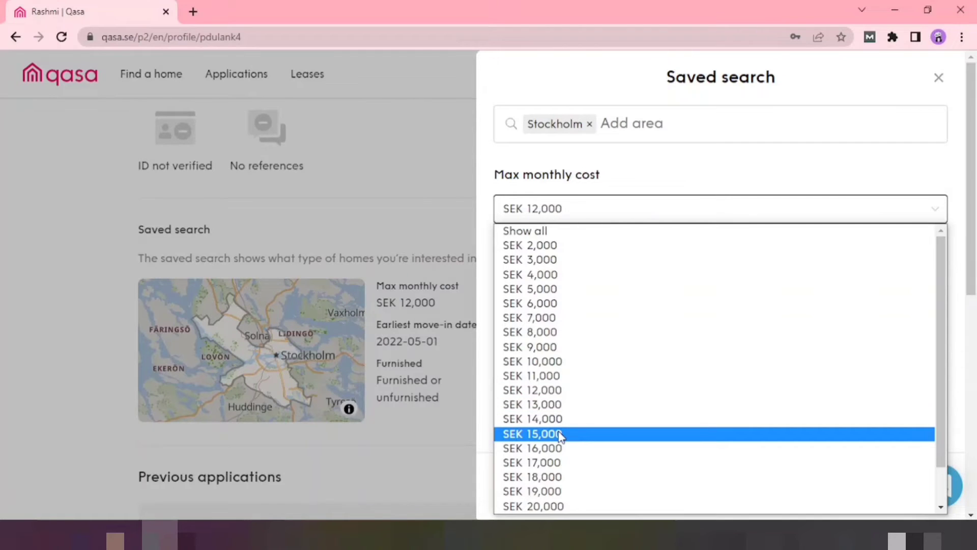
left_click(545, 391)
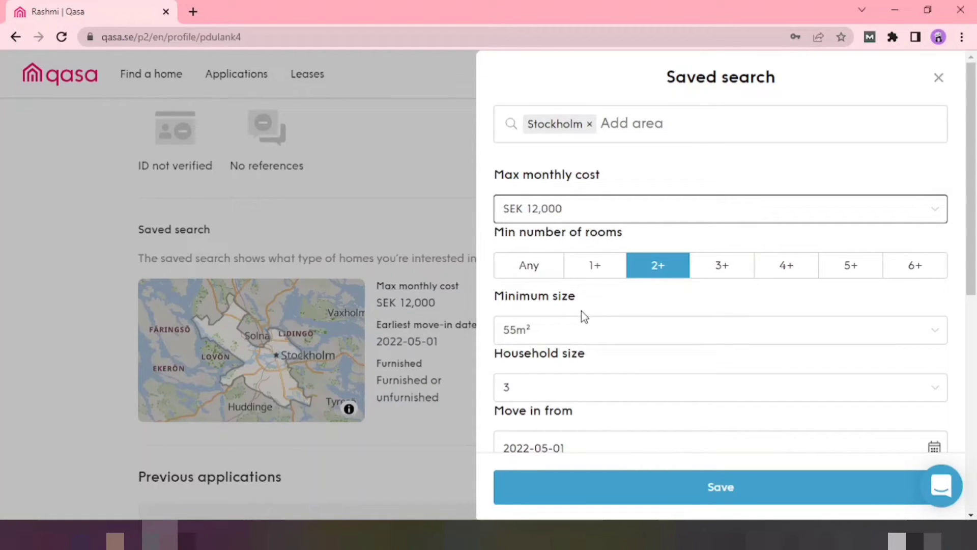
left_click(563, 331)
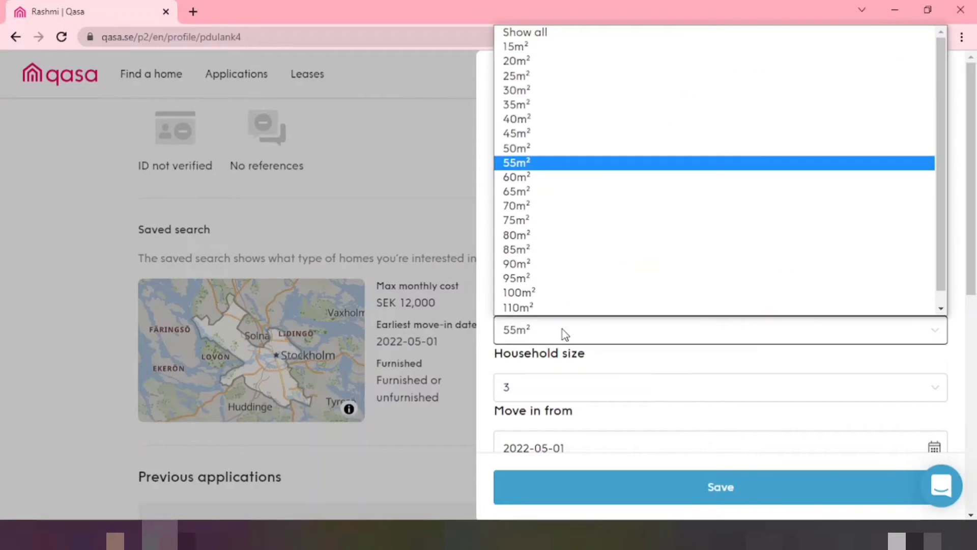
left_click(525, 164)
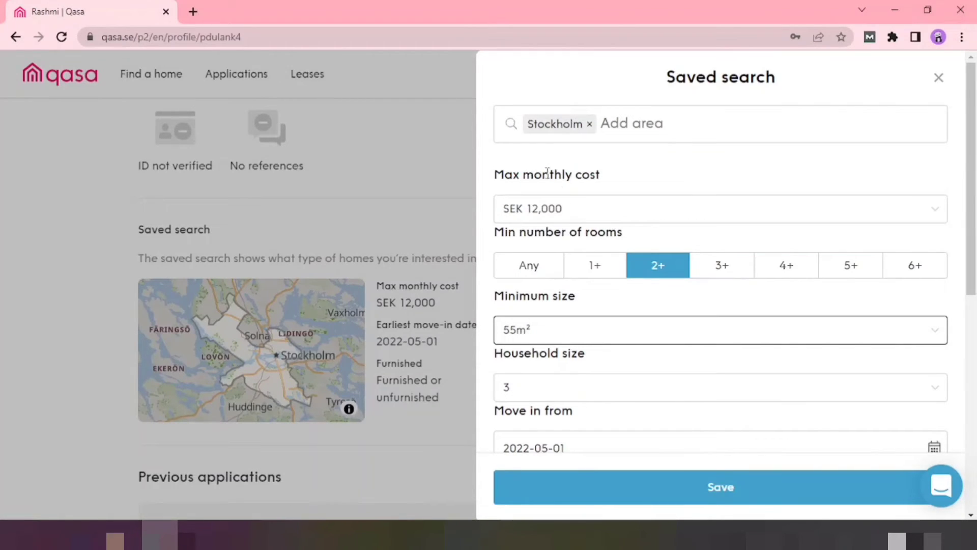
Step: Choose 3 as the saved search's household size and 2022-05-01 as its move-in date
scroll(604, 258, "down", 3)
left_click(554, 240)
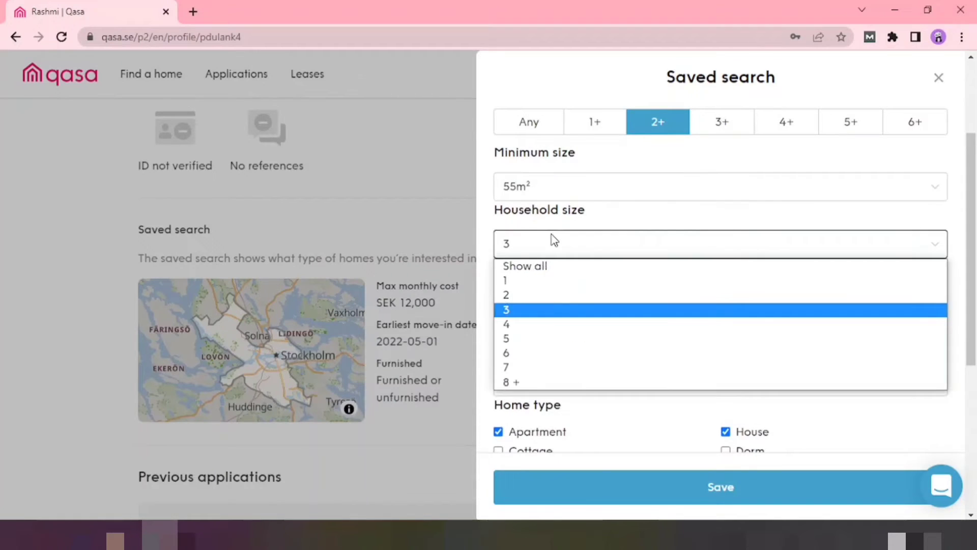
left_click(511, 310)
scroll(565, 285, "down", 3)
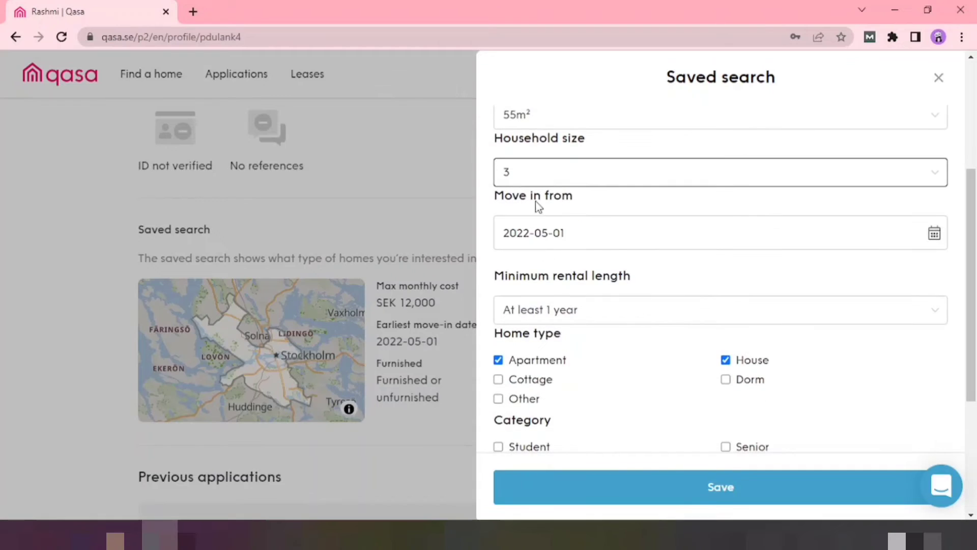
left_click(635, 241)
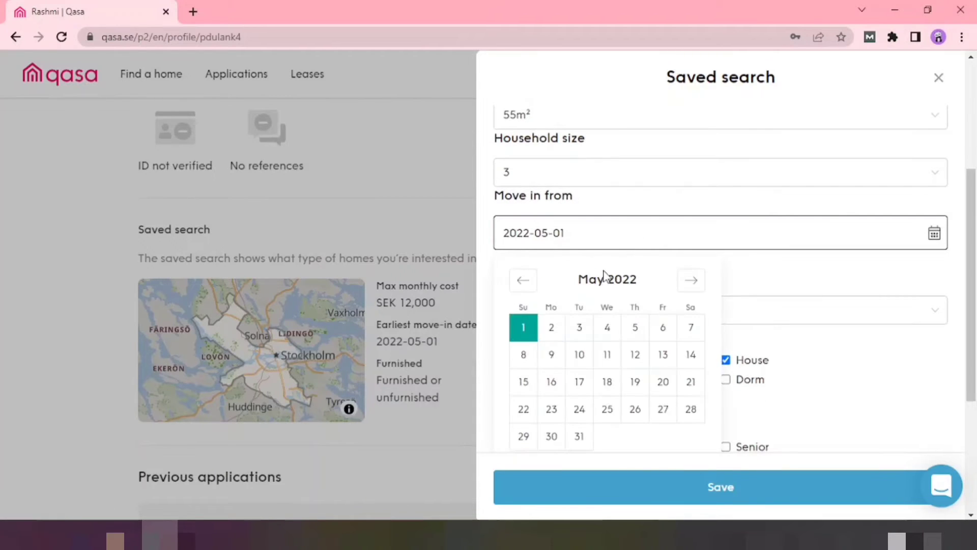
left_click(528, 333)
Step: Choose at least 1 year as the saved search's minimum rental length
scroll(562, 275, "down", 1)
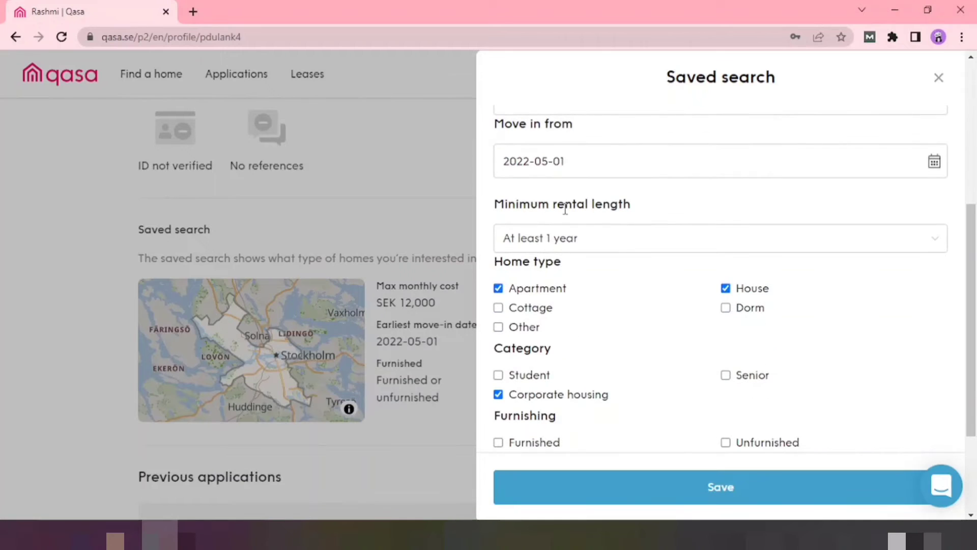
left_click(595, 246)
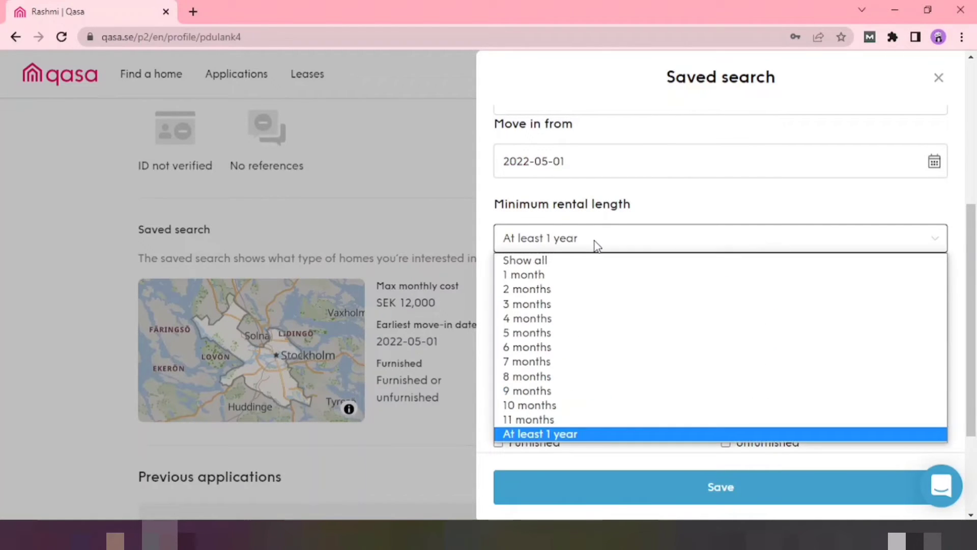
left_click(541, 434)
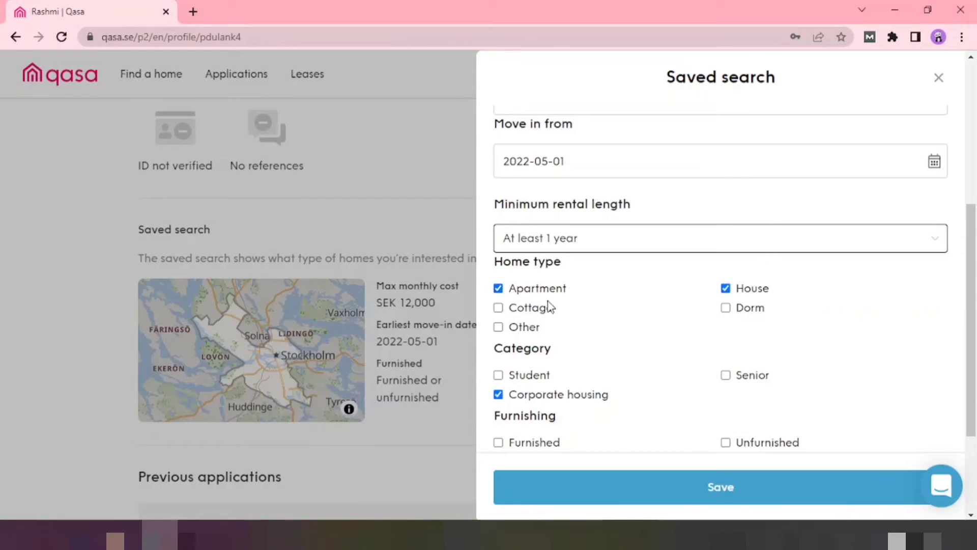
Step: Exclude the Corporate housing category and include both Furnished and Unfurnished homes in the saved search
scroll(630, 355, "down", 2)
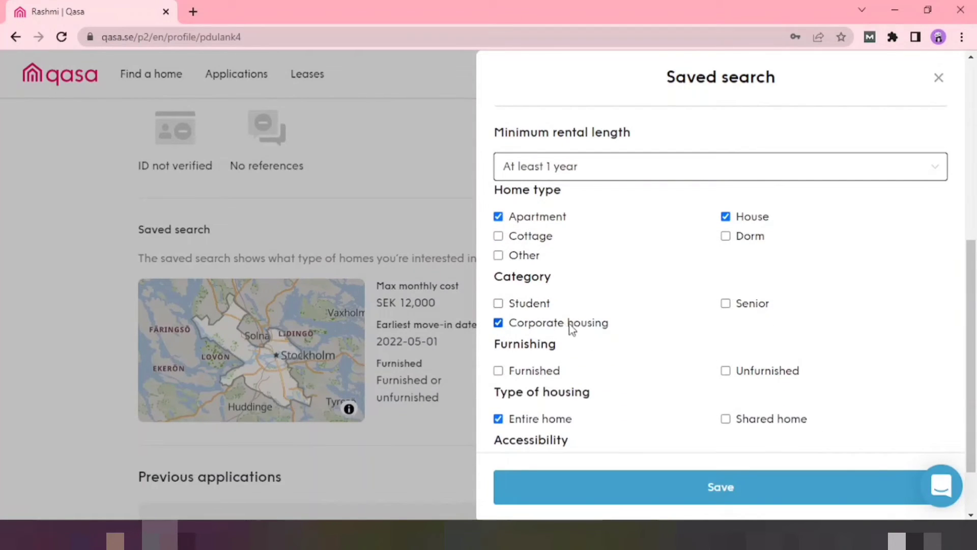
scroll(604, 328, "down", 2)
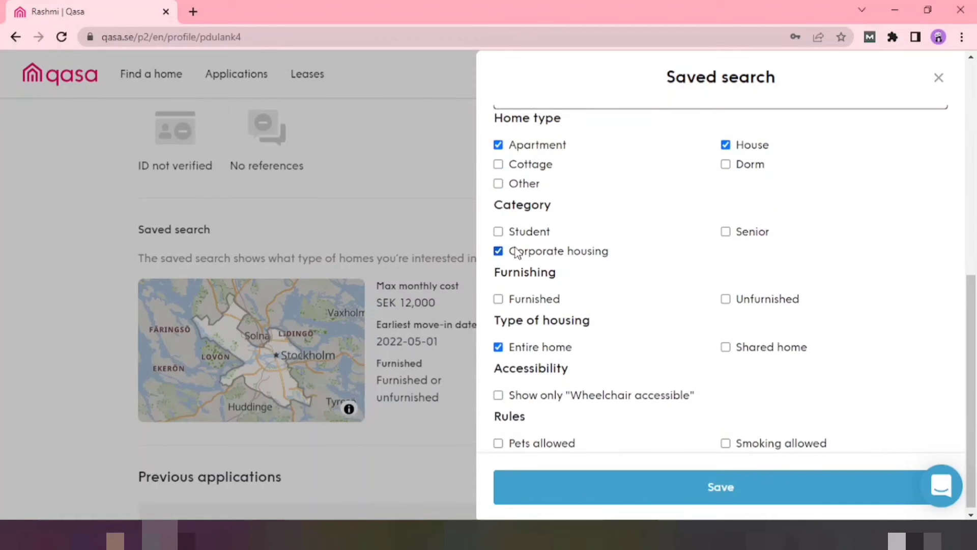
left_click(598, 257)
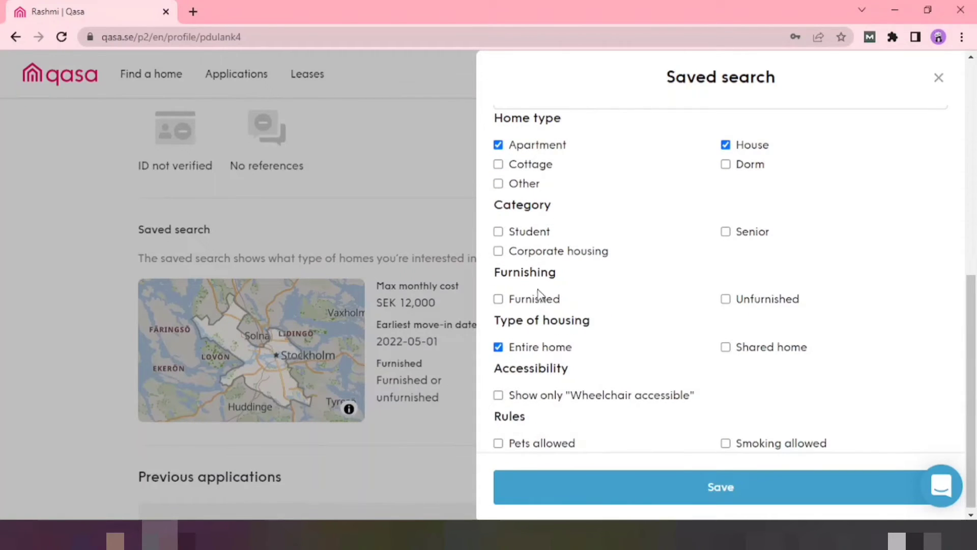
left_click(524, 300)
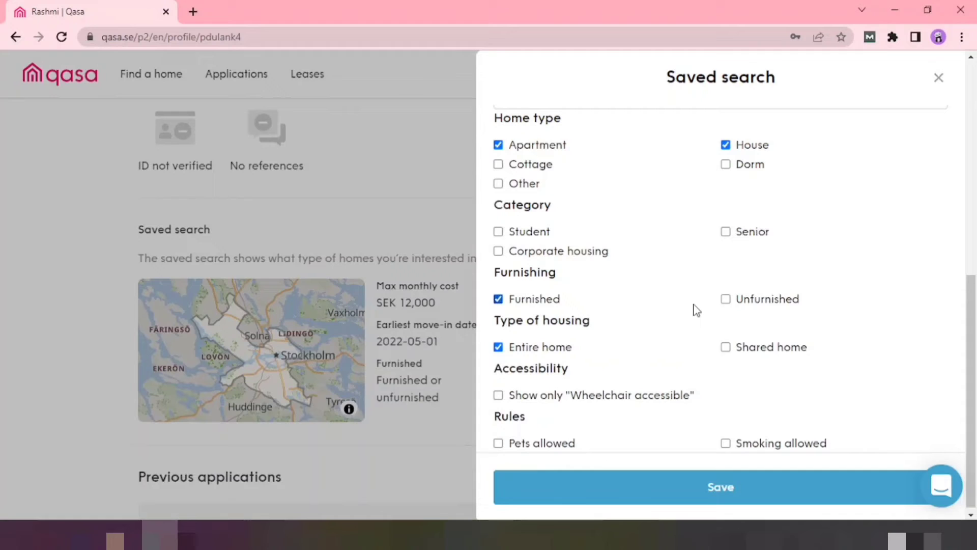
left_click(729, 302)
left_click_drag(736, 303, 808, 304)
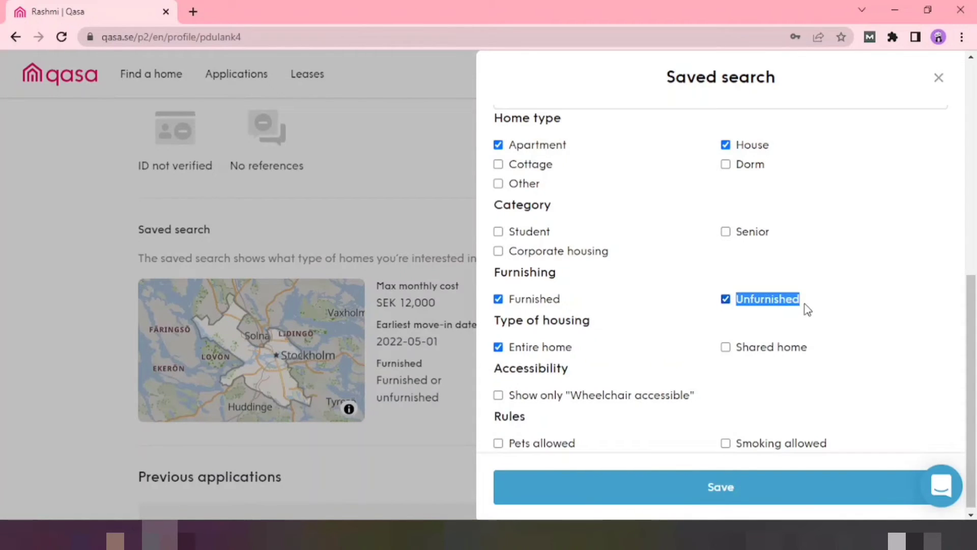
left_click(532, 306)
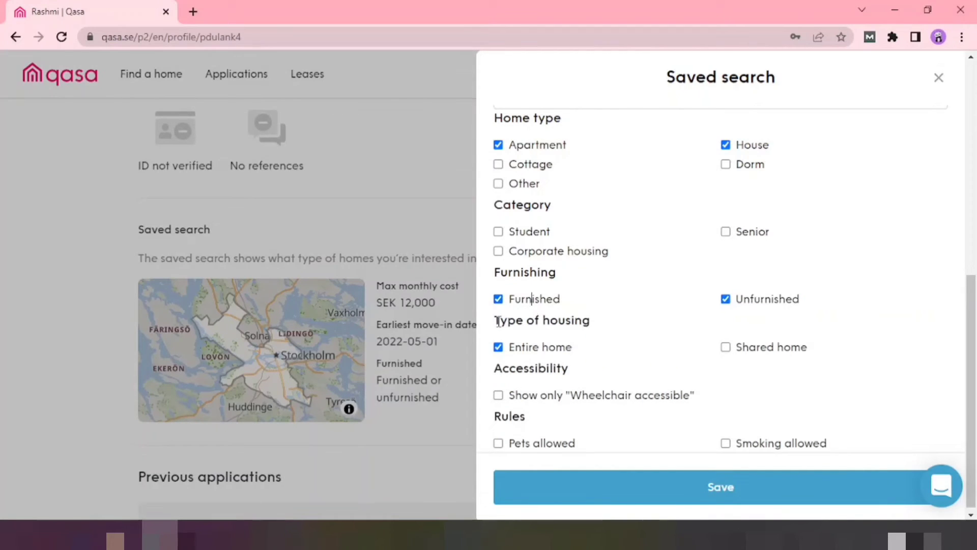
left_click_drag(498, 321, 498, 346)
left_click(572, 350)
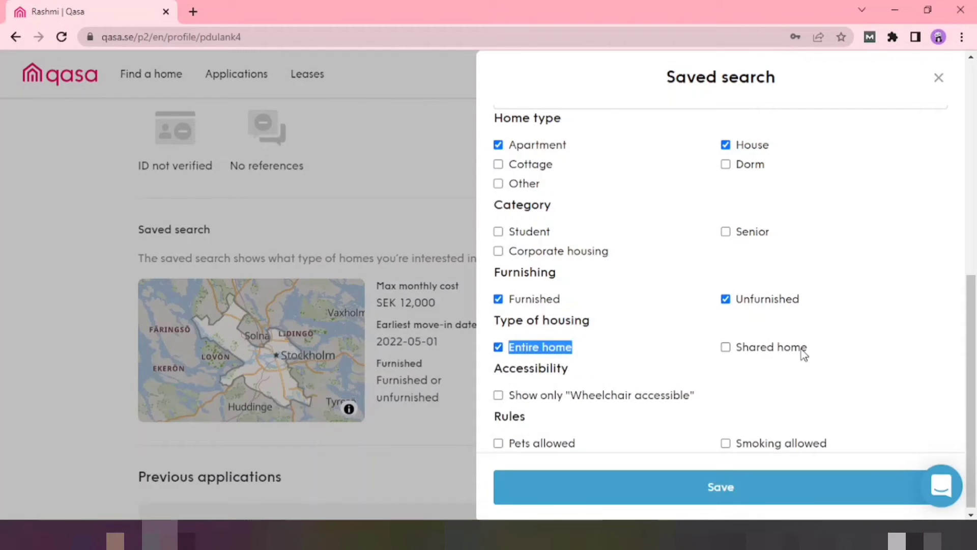
scroll(659, 378, "down", 1)
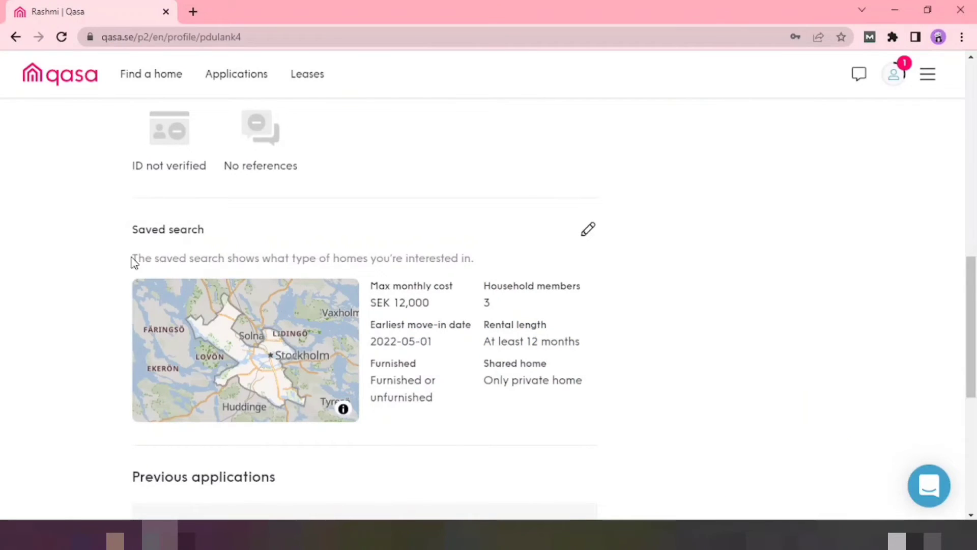
Step: Browse the homes for rent and open the Valhallagatan apartment listing in Linköping
left_click_drag(134, 258, 591, 385)
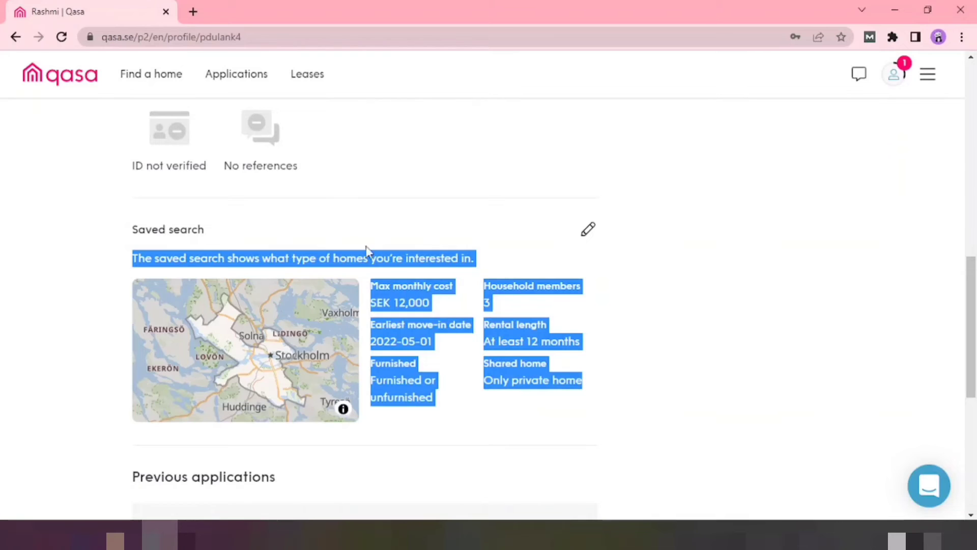
left_click(168, 78)
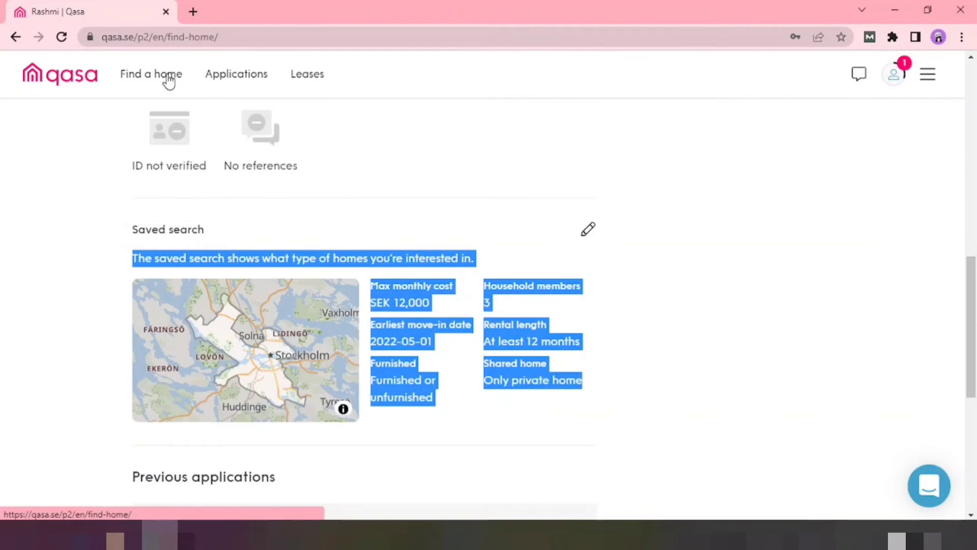
scroll(461, 262, "down", 5)
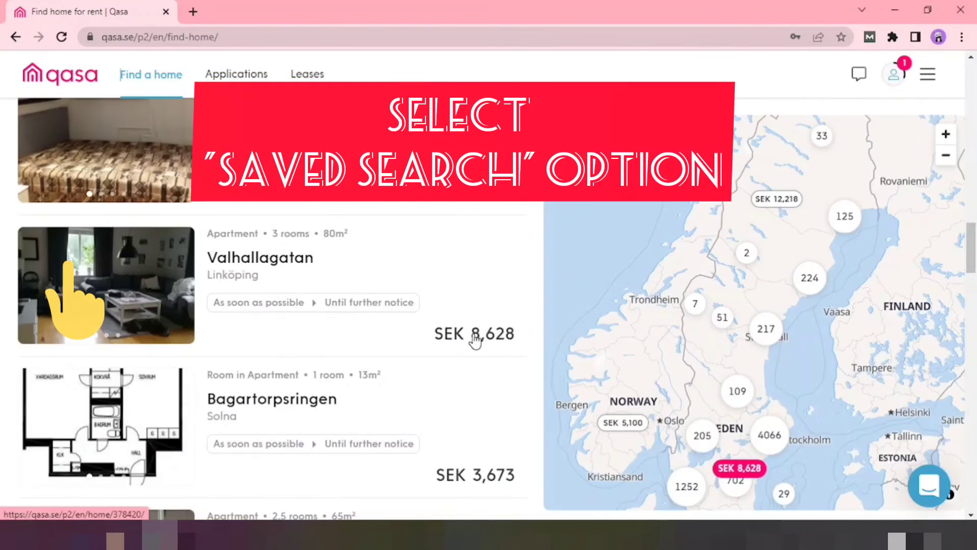
left_click(292, 263)
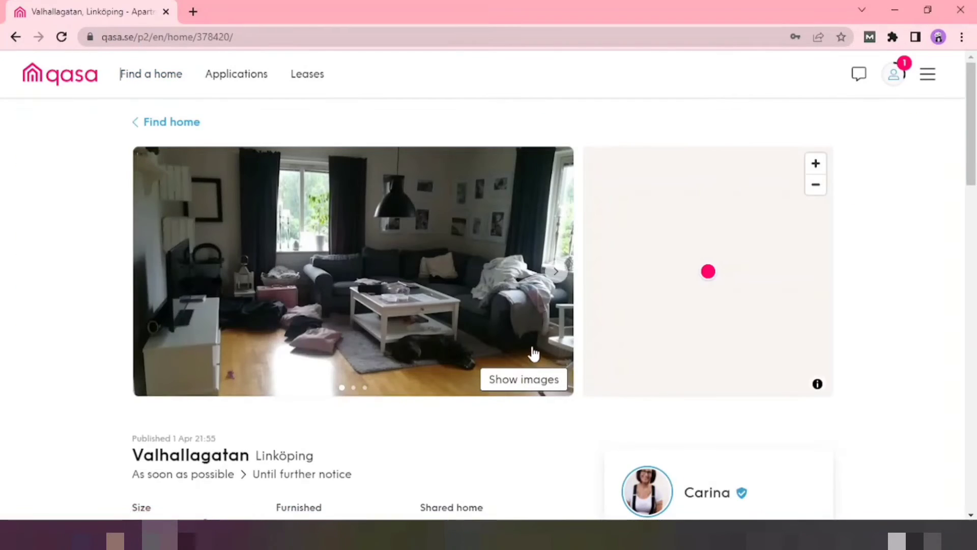
Step: Look through all the images of the Valhallagatan apartment and close the gallery
left_click(537, 381)
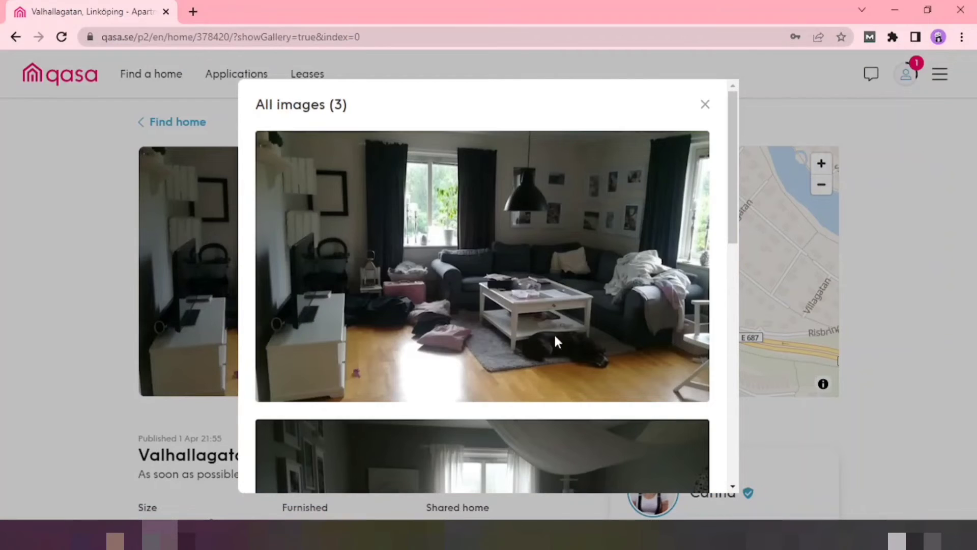
scroll(569, 336, "down", 1)
scroll(575, 342, "down", 4)
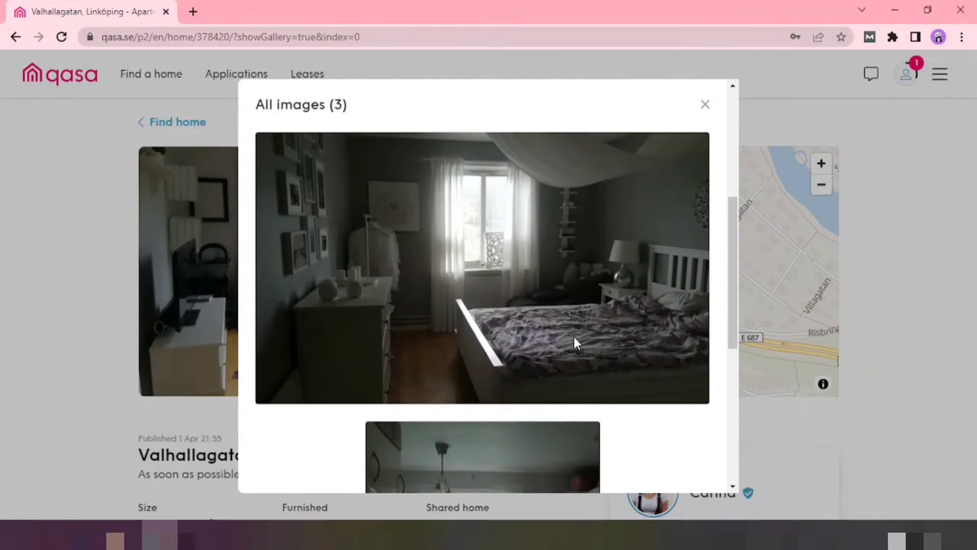
scroll(574, 337, "down", 5)
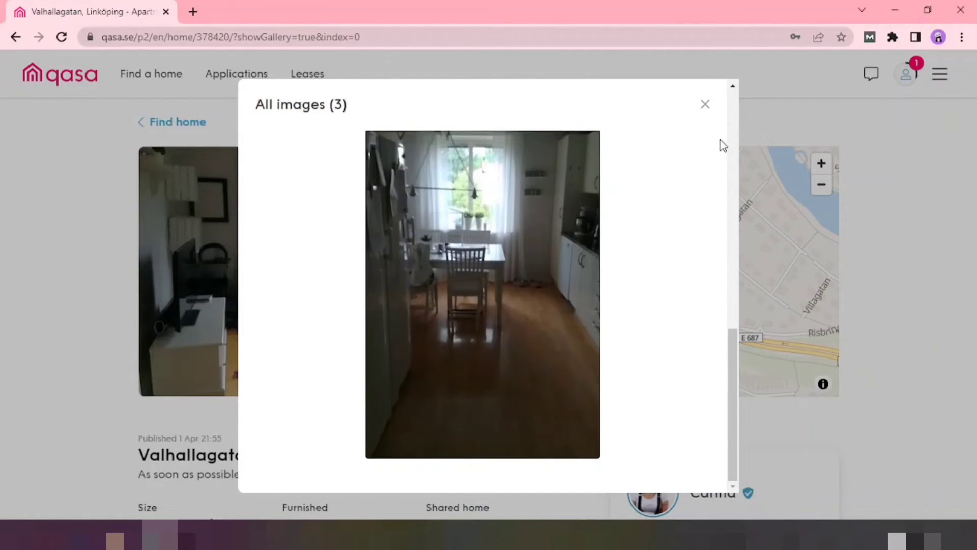
left_click(705, 105)
Step: Write the landlord the message "hi, i am interested in this property, please let me know how we can go further. Thanks."
scroll(420, 328, "down", 3)
scroll(417, 326, "down", 3)
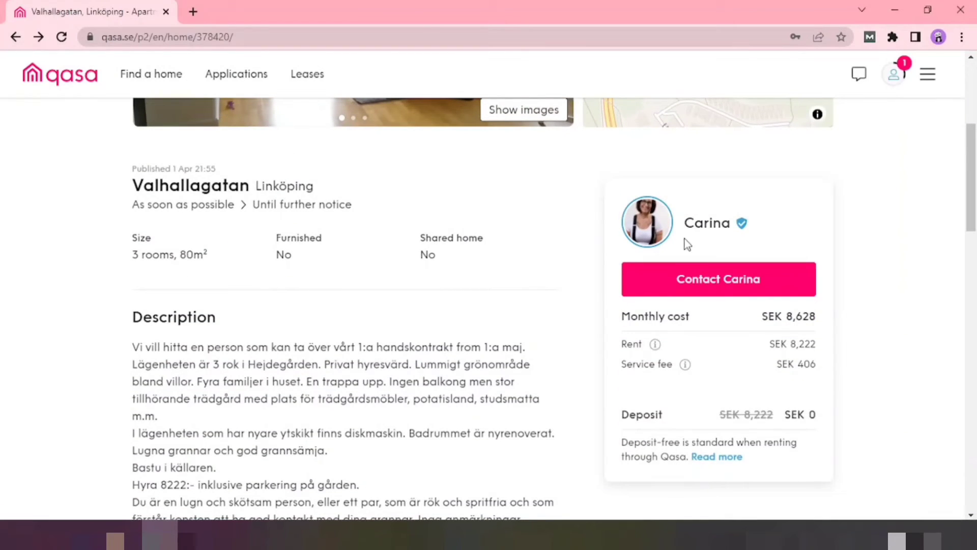
left_click(735, 283)
left_click(379, 329)
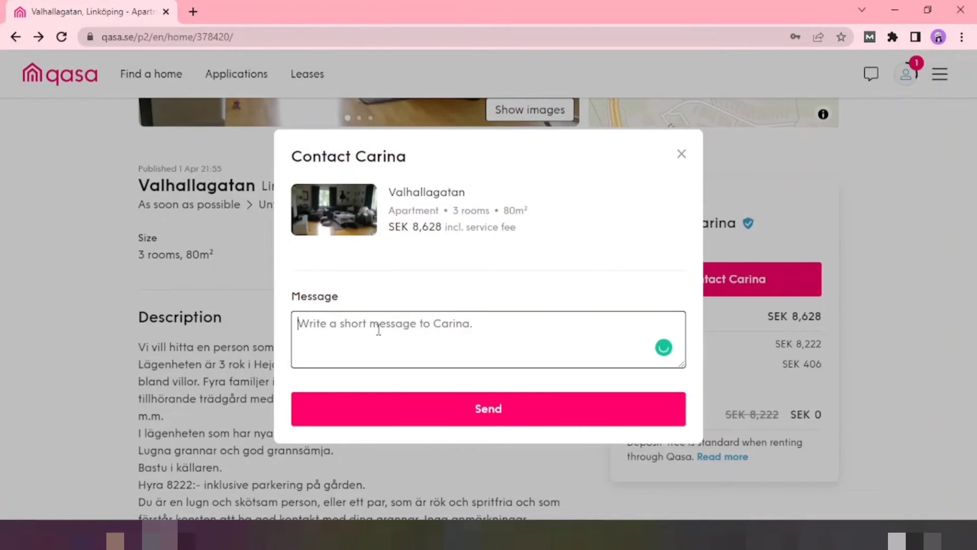
type("hi")
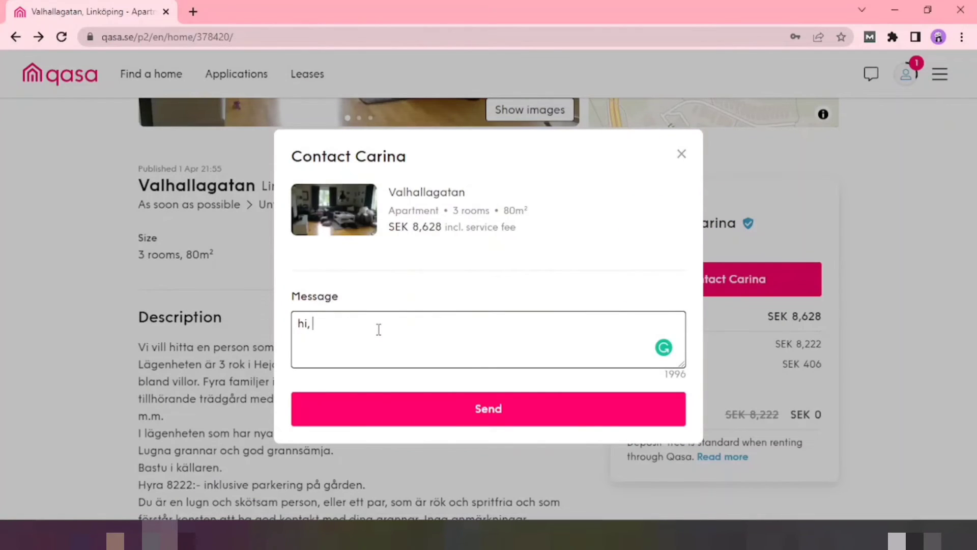
type(", i am interested in th")
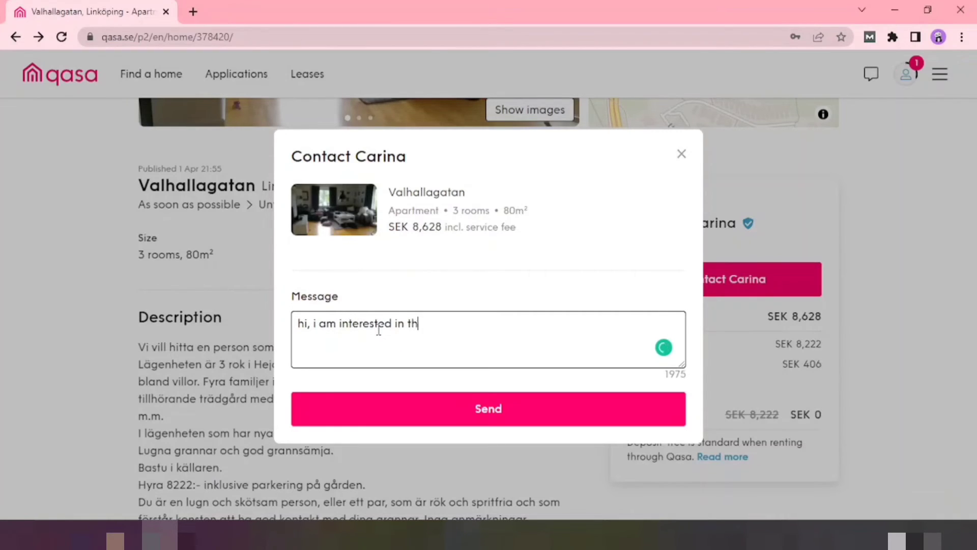
type("is property, ")
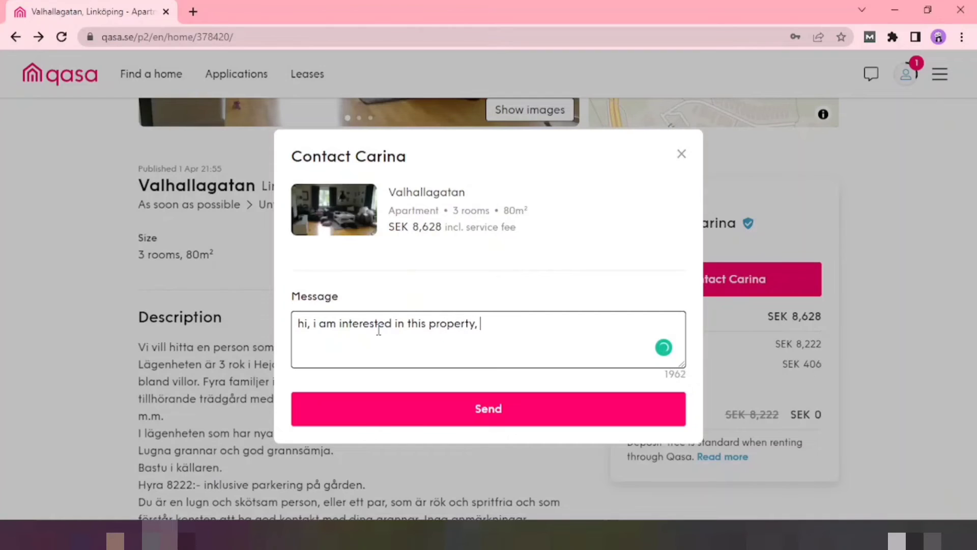
type("please let me")
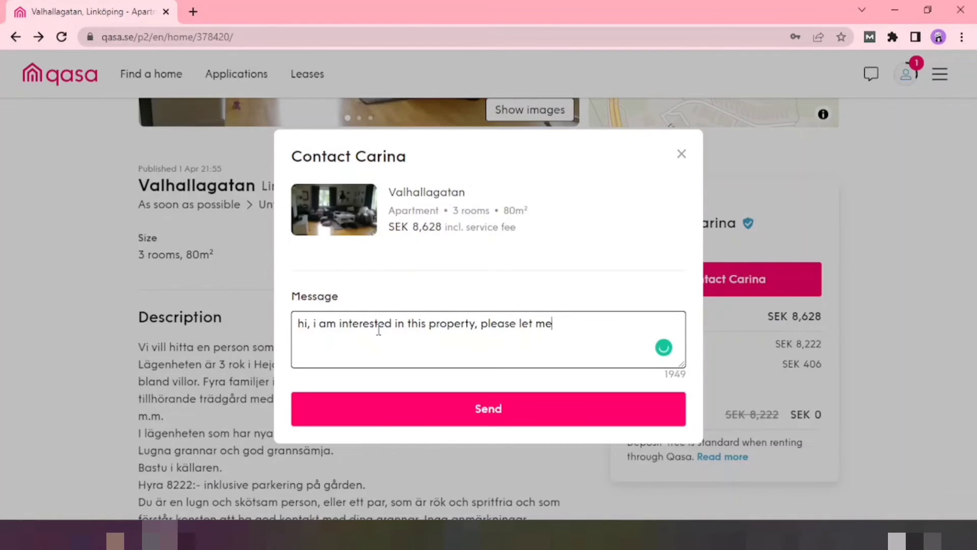
type("k now")
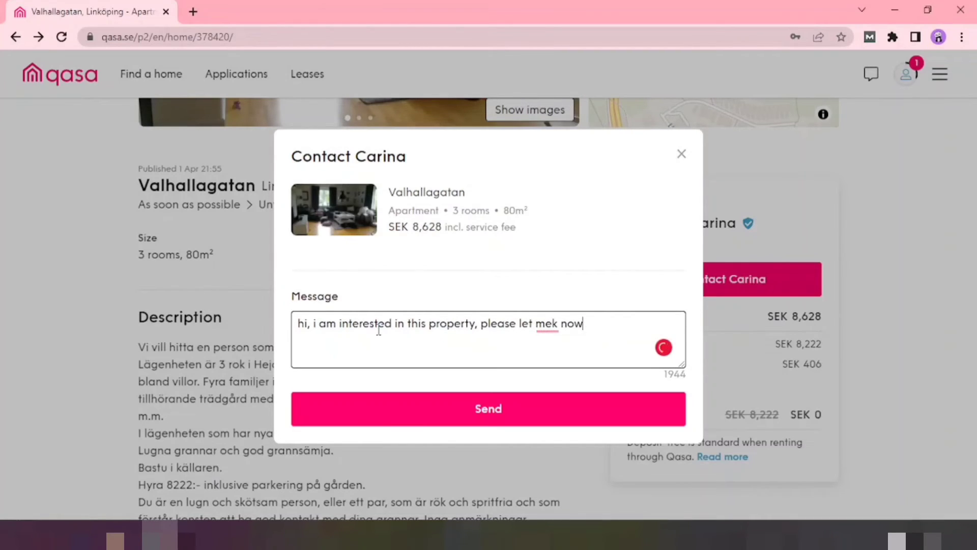
key("BackSpace")
key("BackSpace")
key("BackSpace")
key("BackSpace")
key("BackSpace")
type("know h")
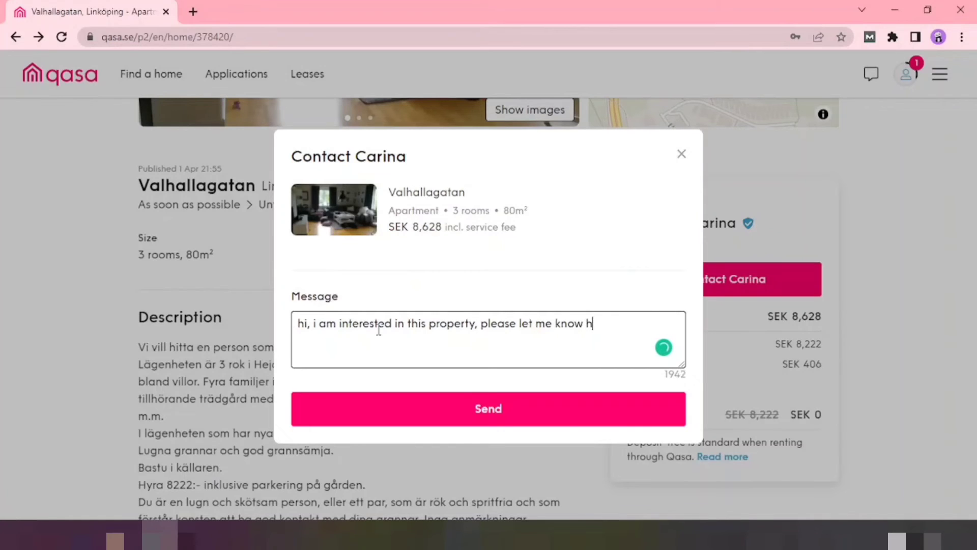
type("ow we can go further. ")
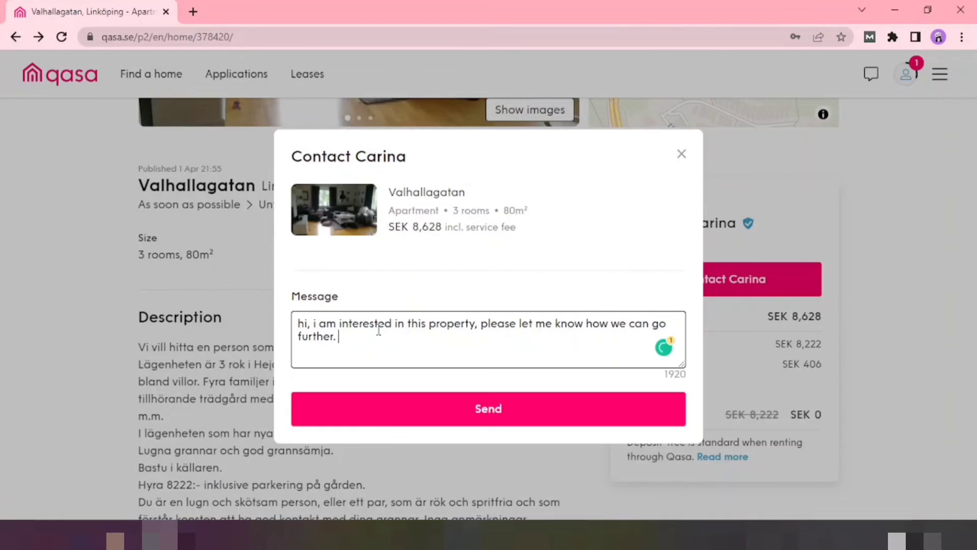
type("Thanks.")
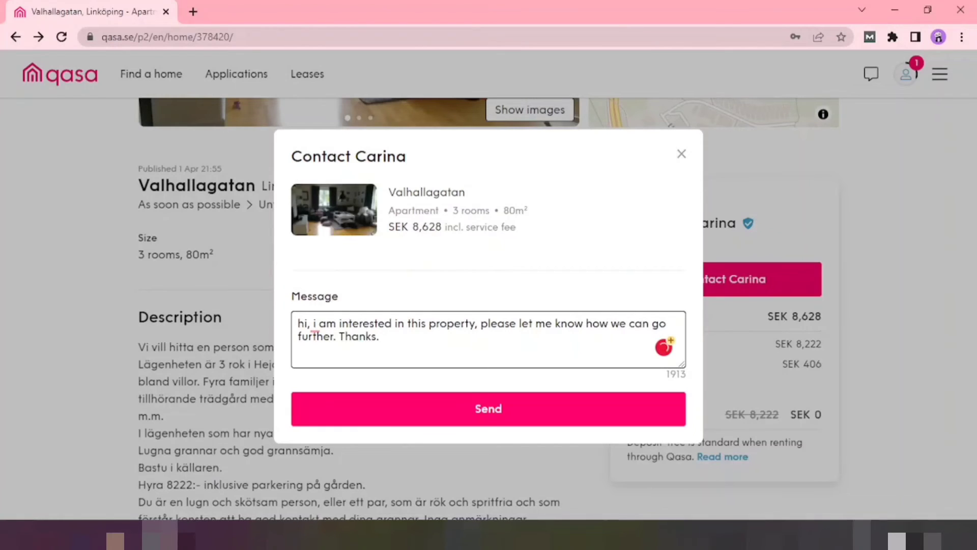
Step: Capitalise the "i" in the message, send the contact request to the landlord, and close the confirmation
left_click(317, 324)
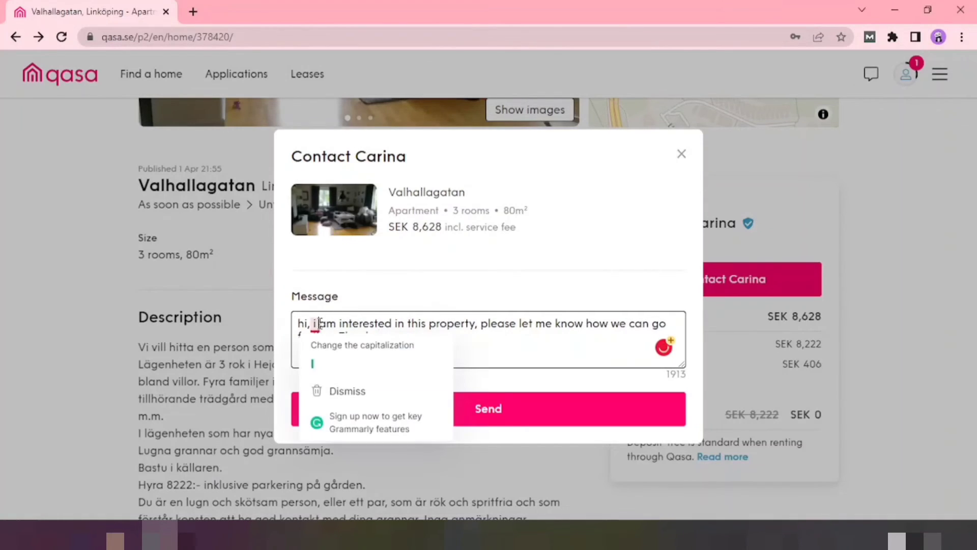
key("BackSpace")
key("BackSpace")
type("I")
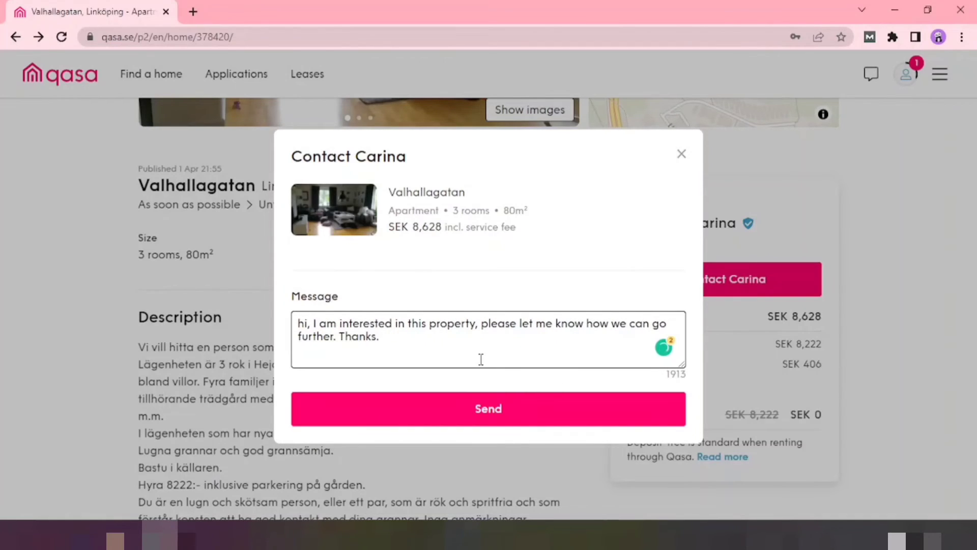
left_click(511, 410)
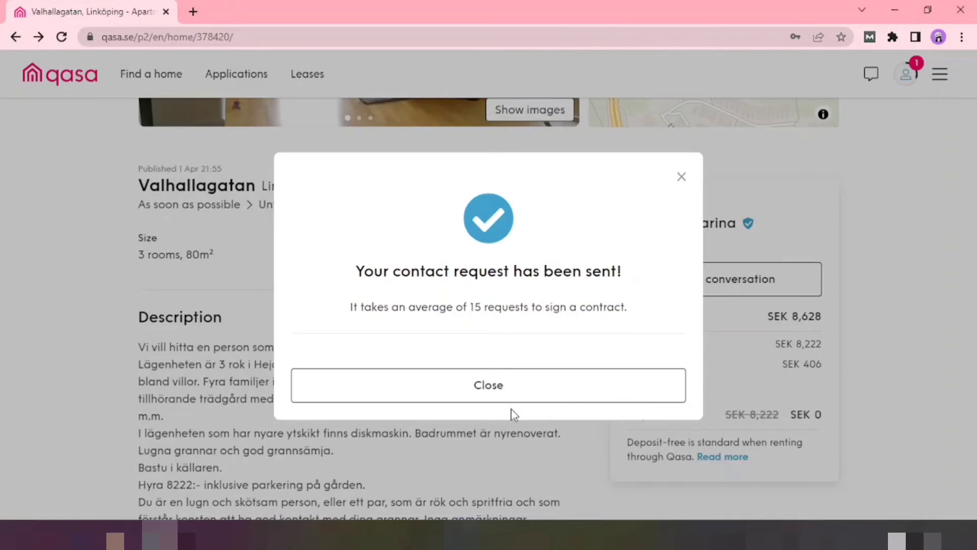
left_click(510, 395)
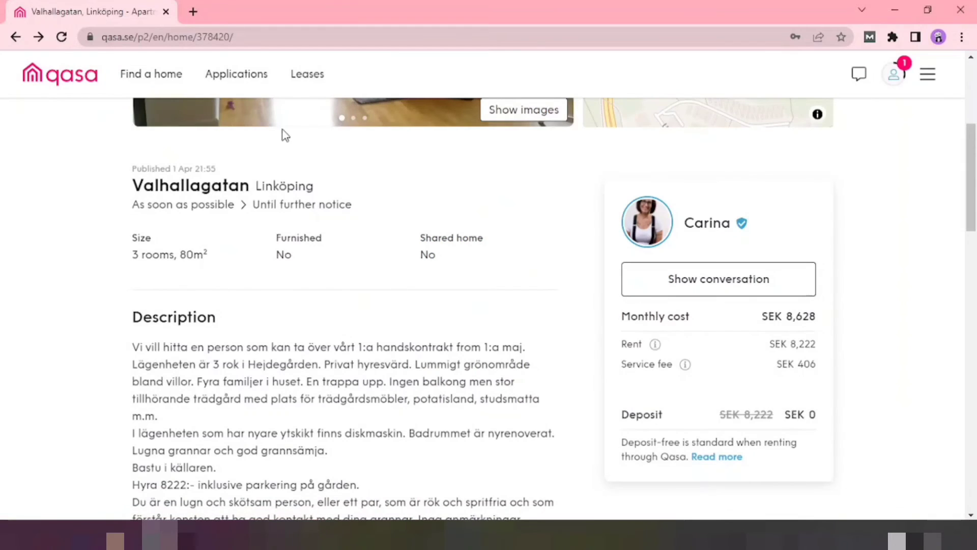
Step: Open the rental applications overview and review the pending applications, including the one for the Valhallagatan apartment
left_click(239, 78)
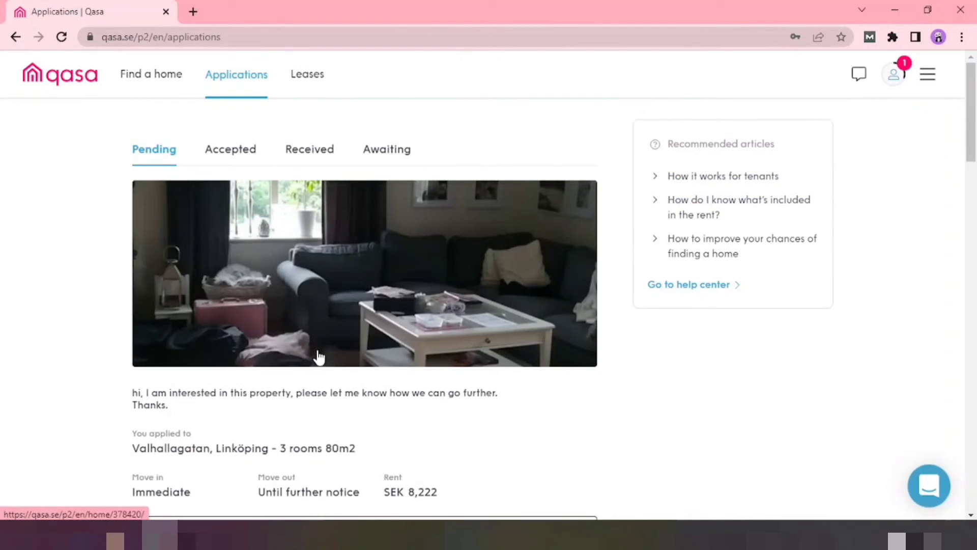
scroll(320, 356, "down", 10)
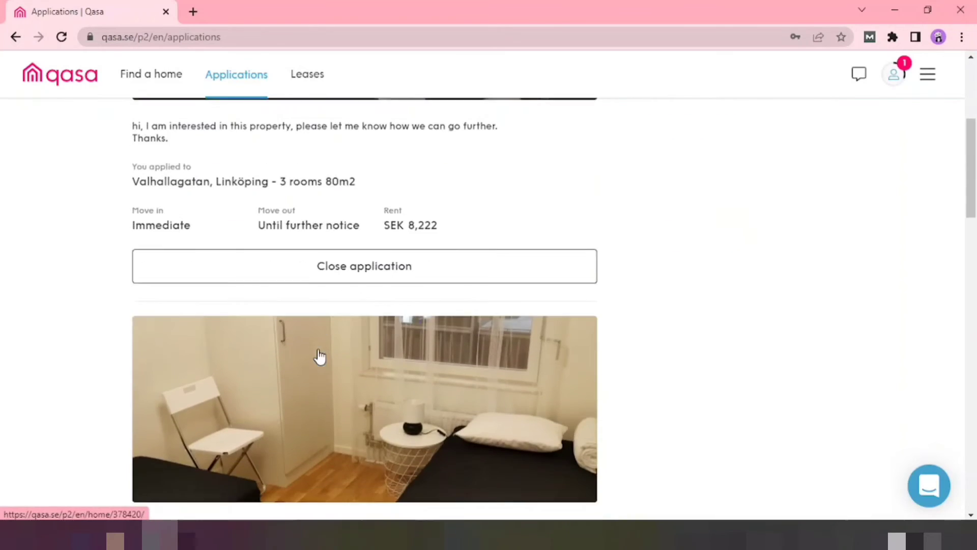
scroll(320, 355, "down", 15)
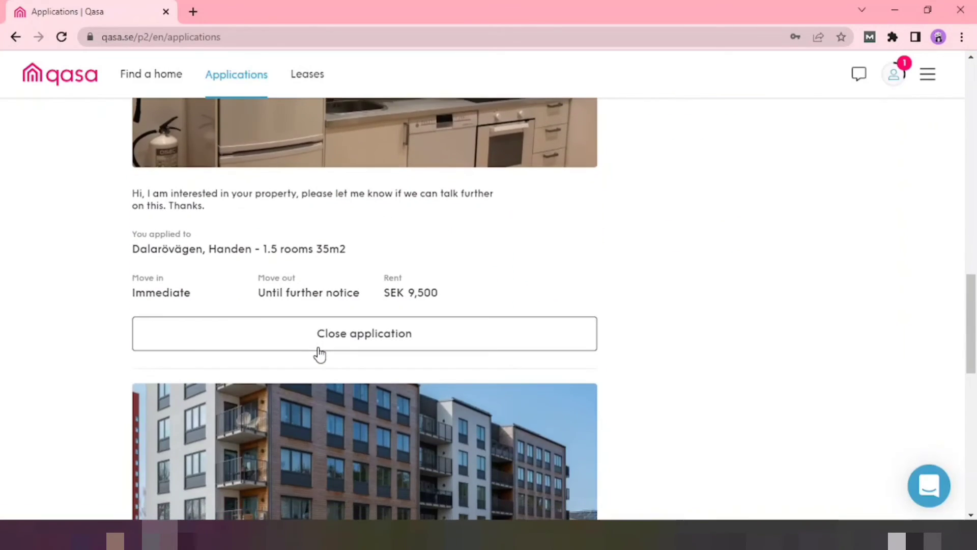
scroll(322, 350, "up", 12)
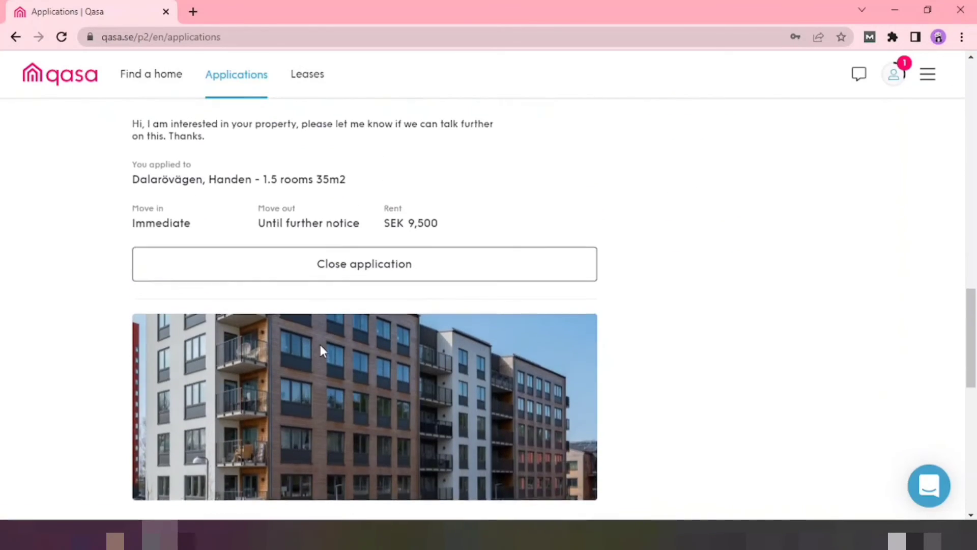
scroll(320, 345, "up", 8)
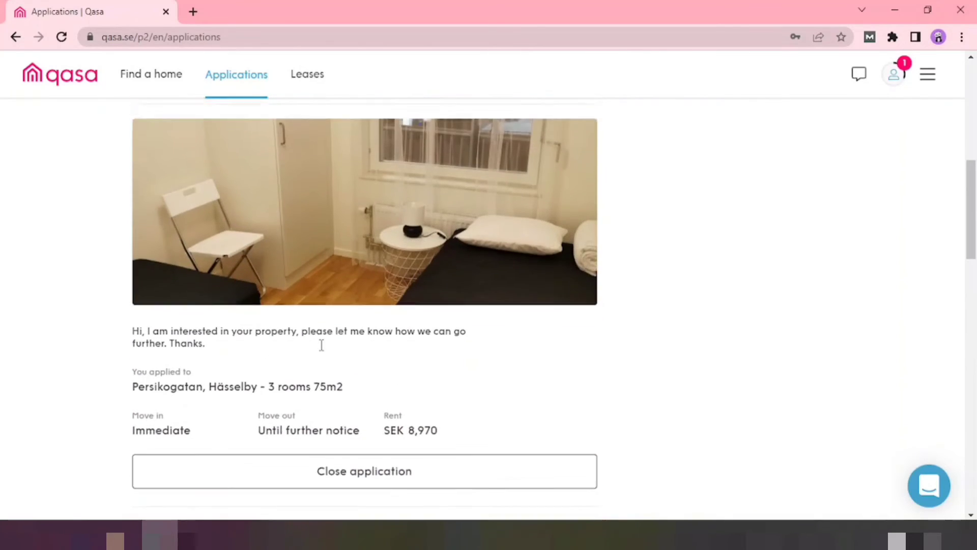
scroll(321, 345, "up", 3)
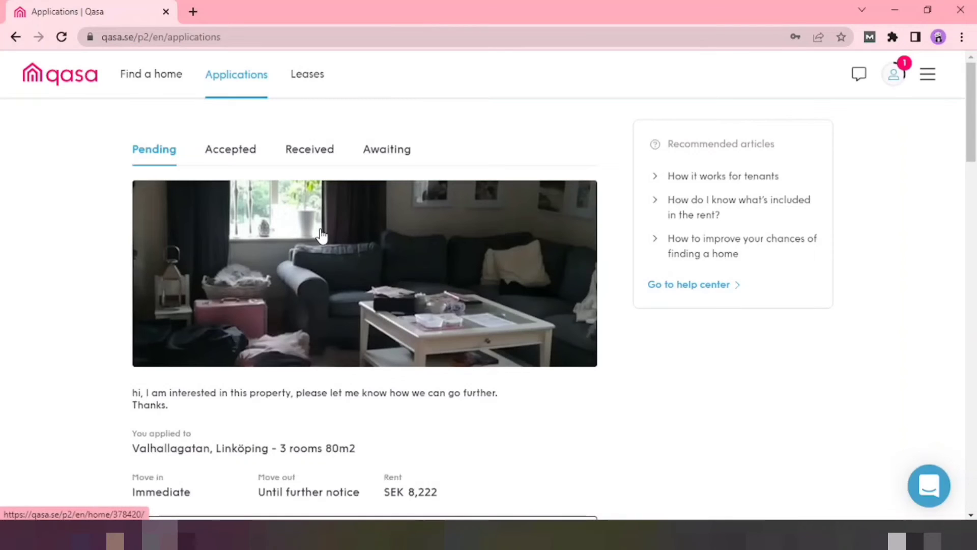
Step: Check the accepted, received and awaiting applications, return to the pending ones, and open the leases page
left_click(231, 155)
left_click(297, 154)
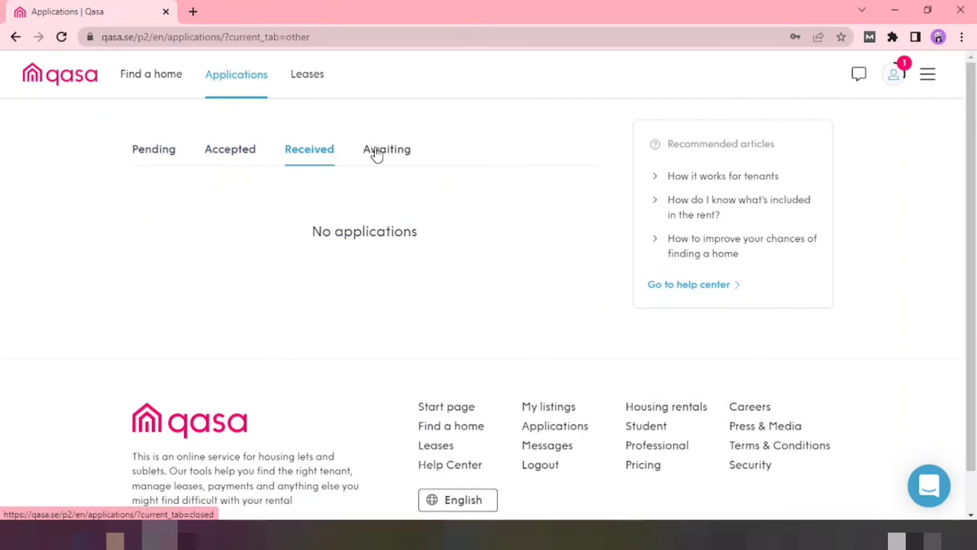
left_click(366, 153)
left_click(154, 151)
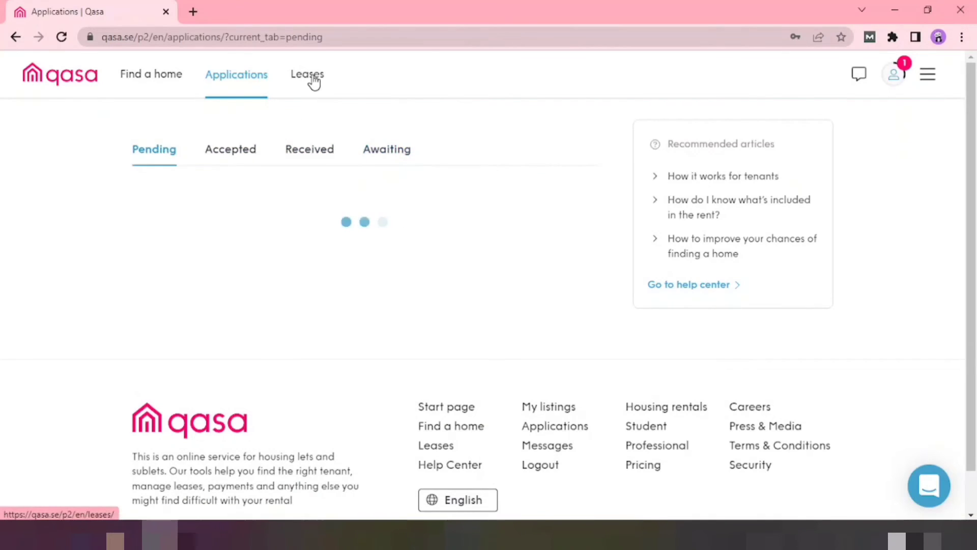
left_click(317, 81)
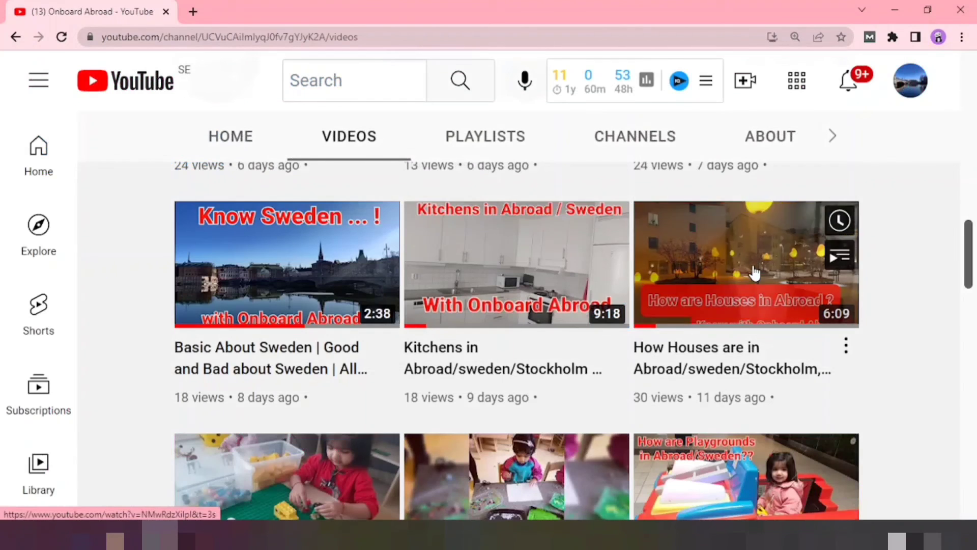
Step: Look back through the Onboard Abroad channel's uploaded videos on YouTube and highlight the channel name in its header
scroll(738, 279, "up", 8)
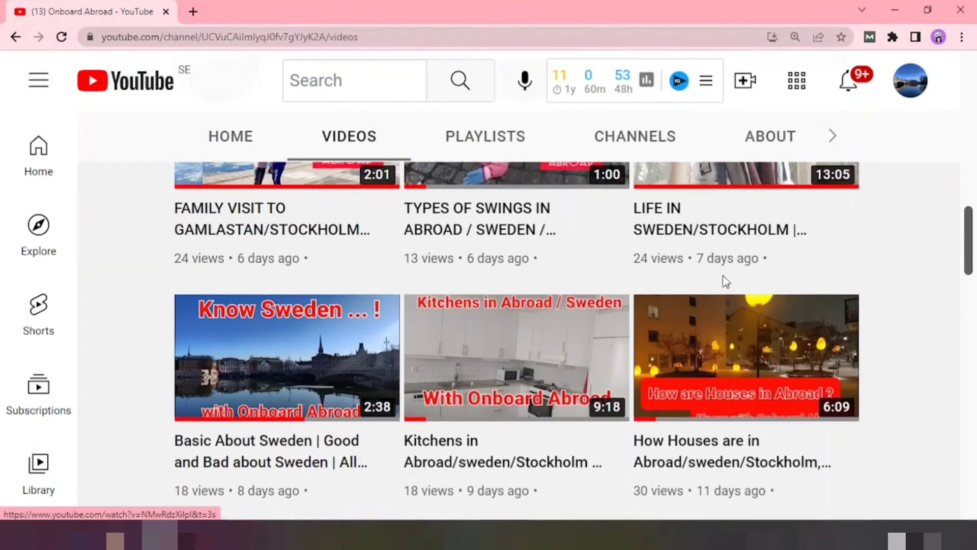
scroll(718, 284, "up", 8)
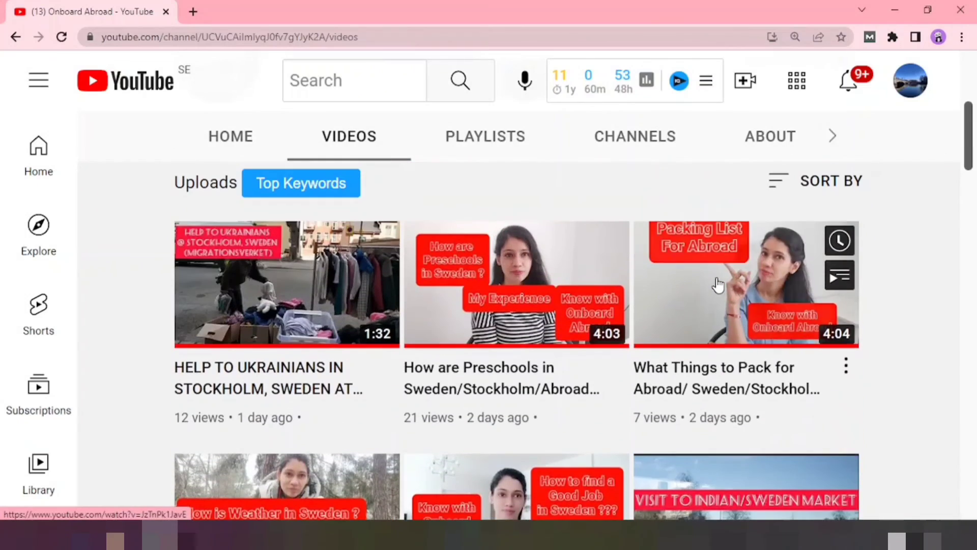
scroll(717, 283, "up", 5)
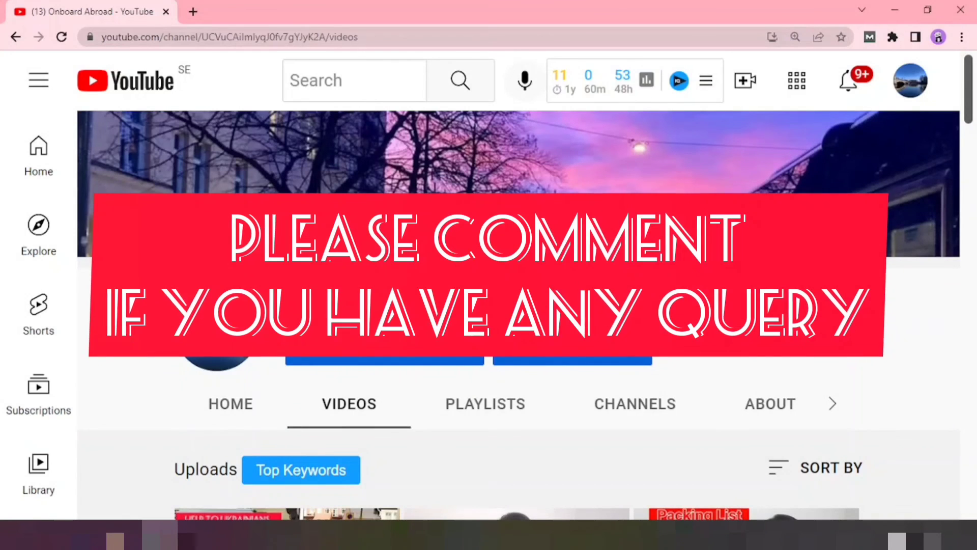
left_click_drag(286, 309, 473, 310)
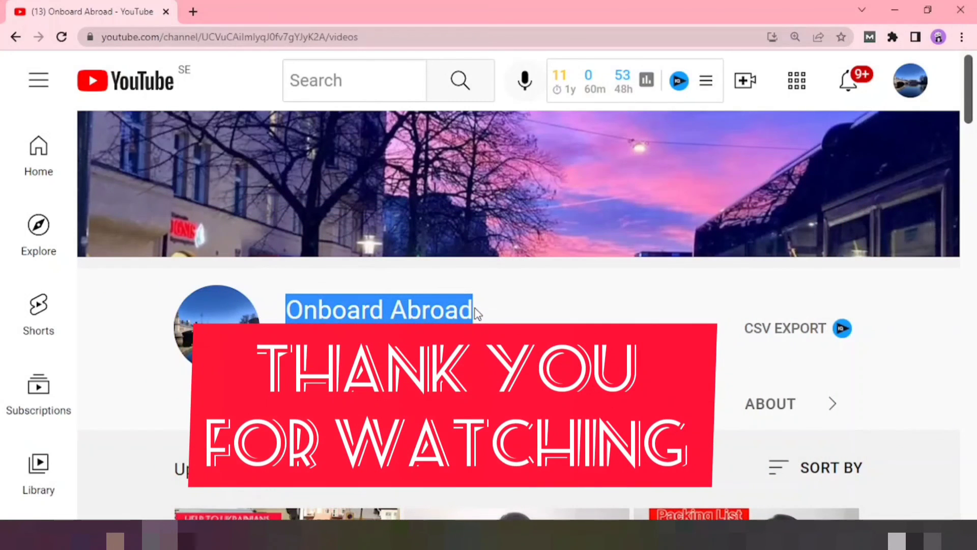